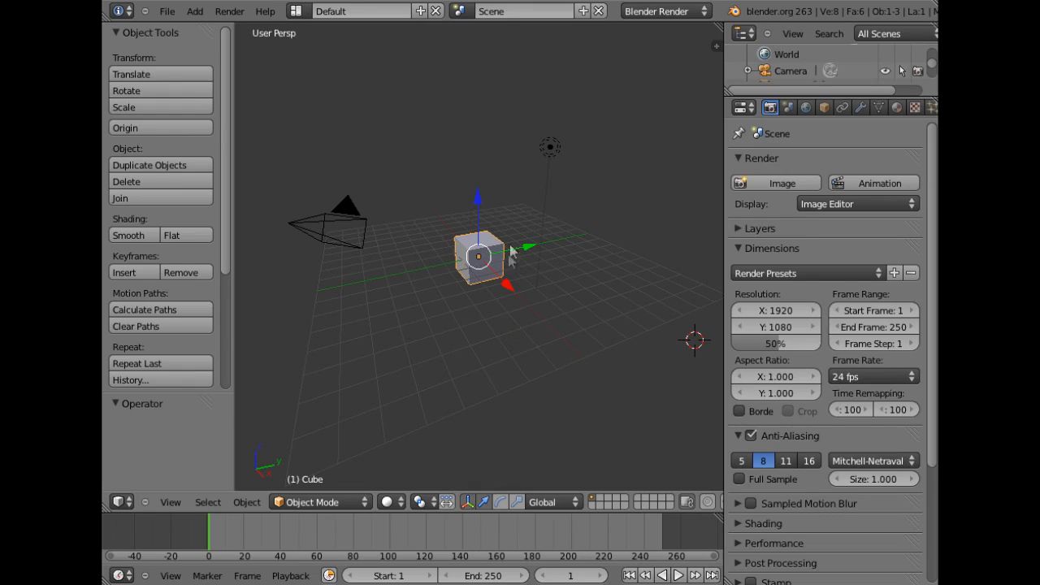
Duplicate the lamp three times and place the copies around the cube on its remaining sides.
right_click(549, 146)
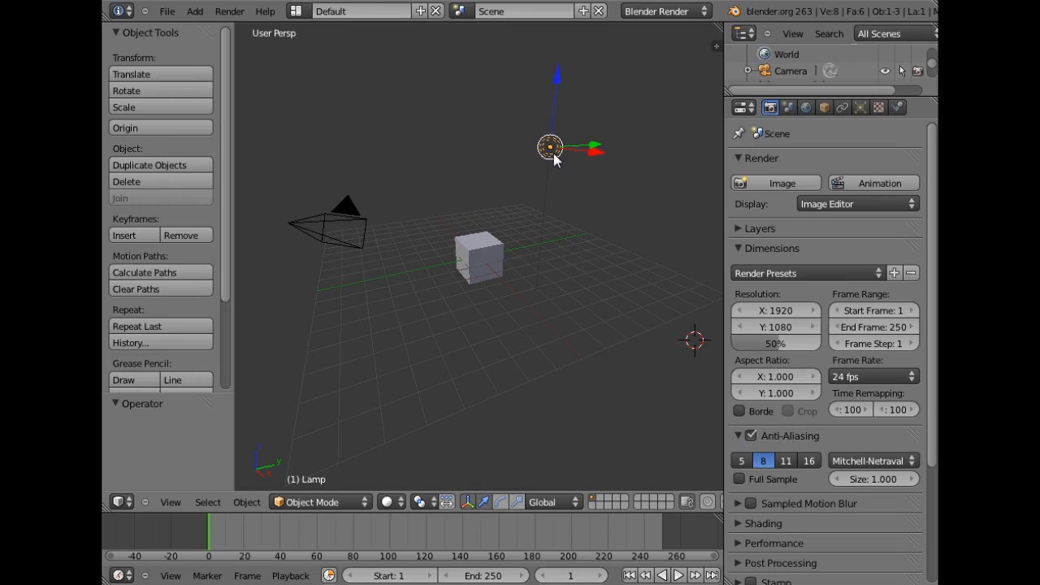
key(shift+d)
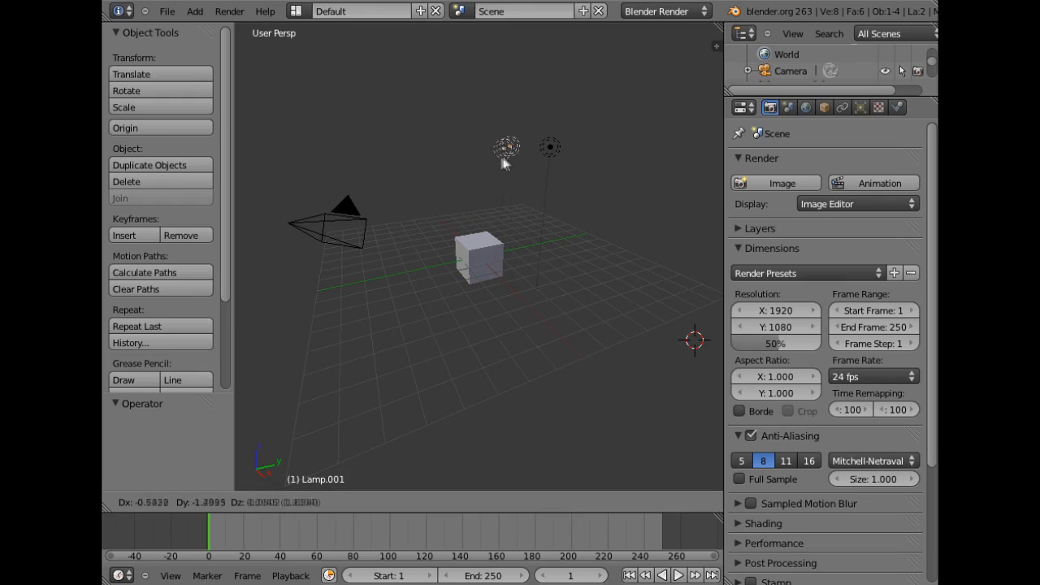
click(444, 166)
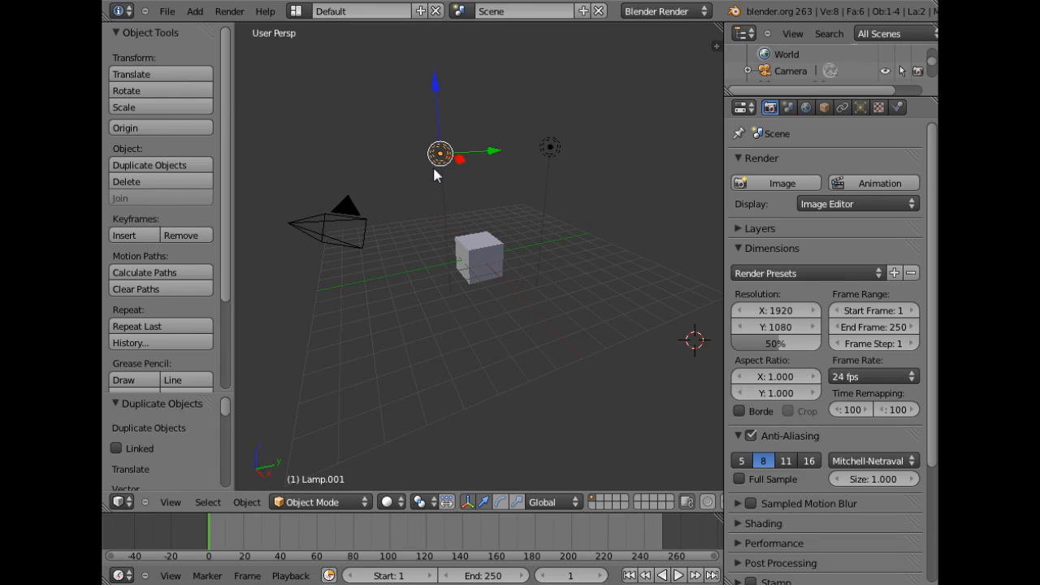
key(KP_7)
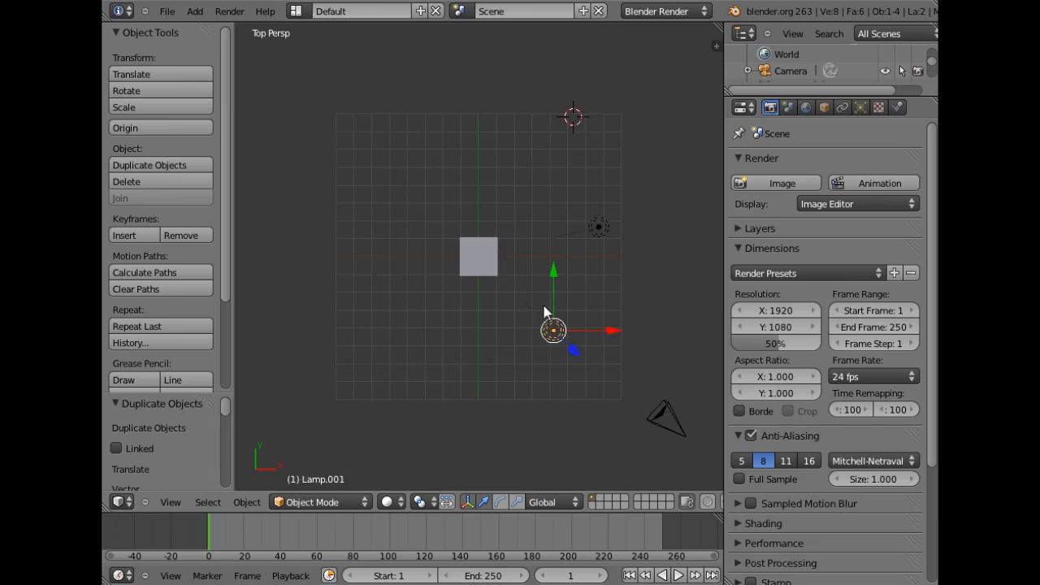
key(shift+d)
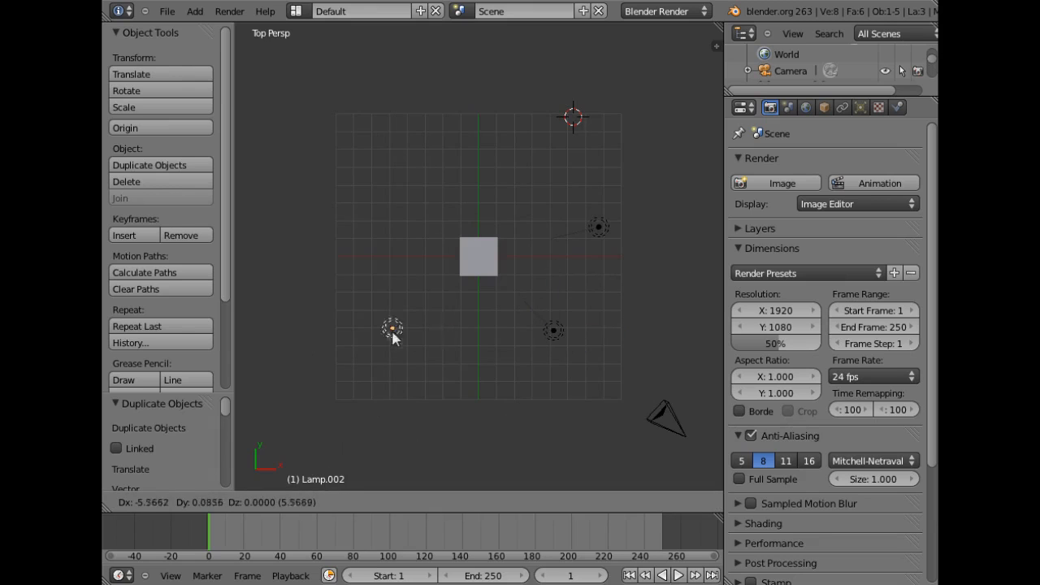
click(379, 270)
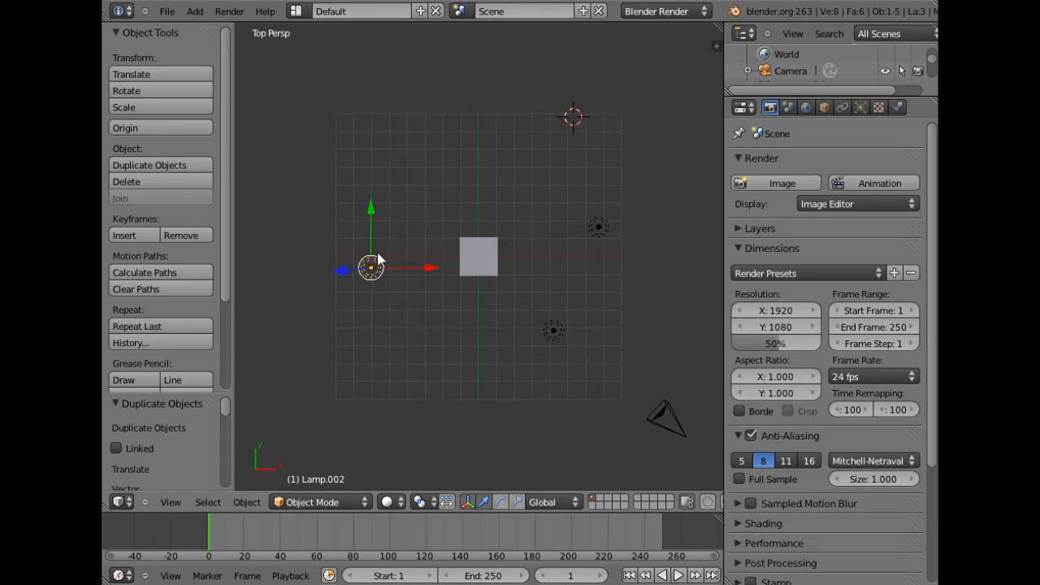
key(shift+d)
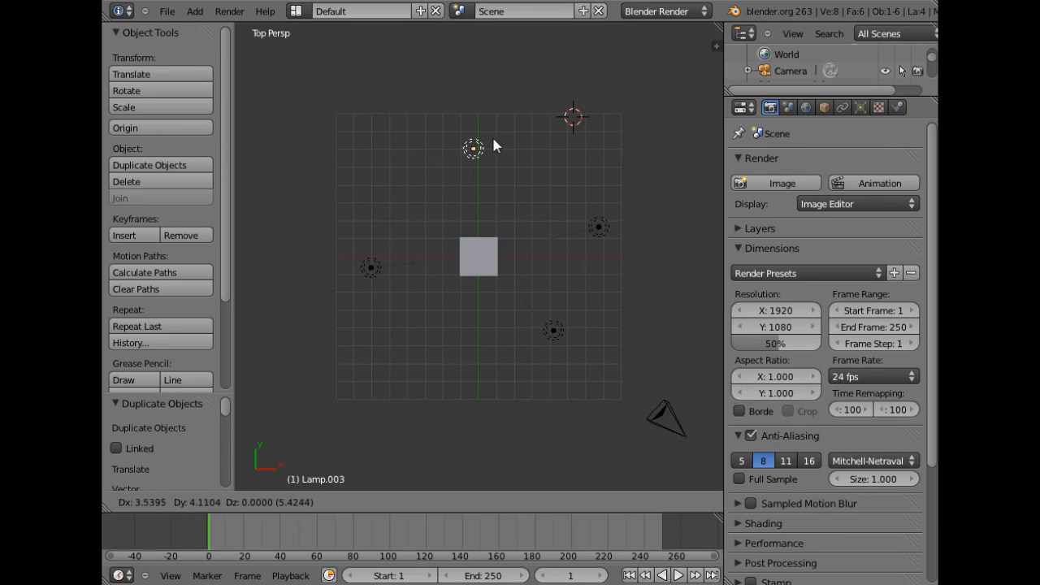
click(495, 144)
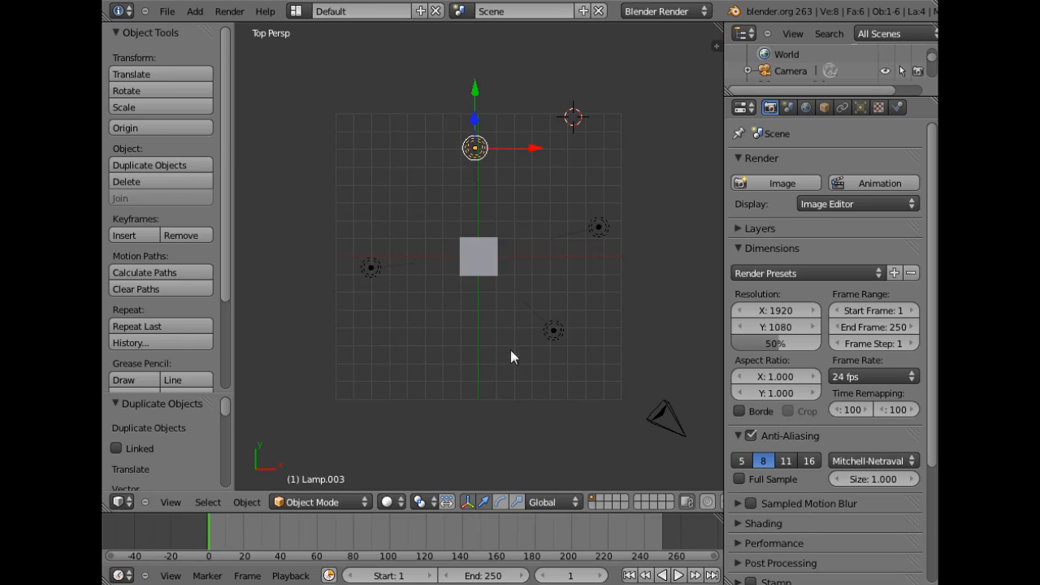
Select the cube and switch it to Edit Mode.
middle_drag(510, 350, 542, 195)
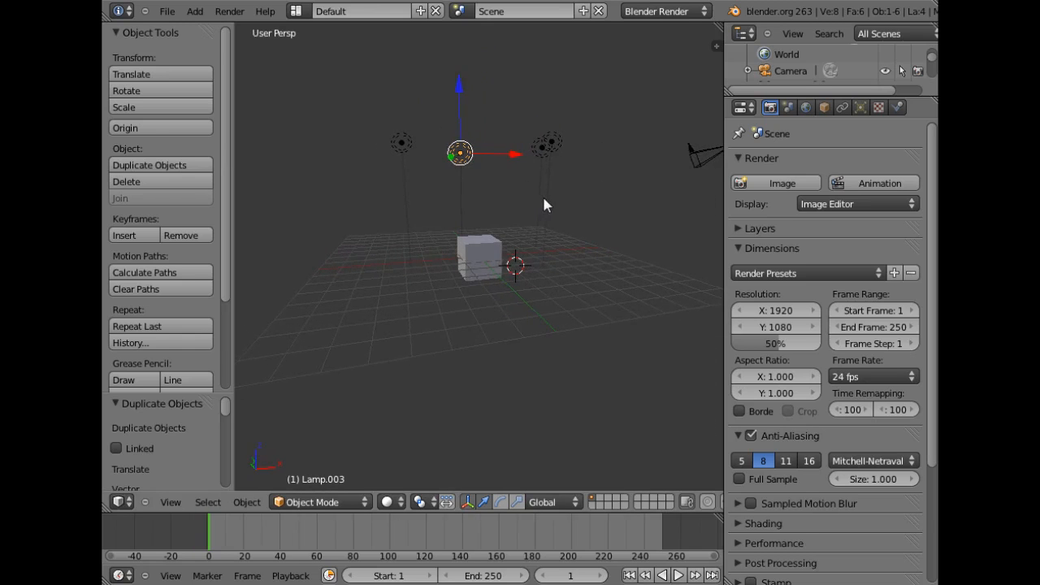
right_click(484, 265)
key(g)
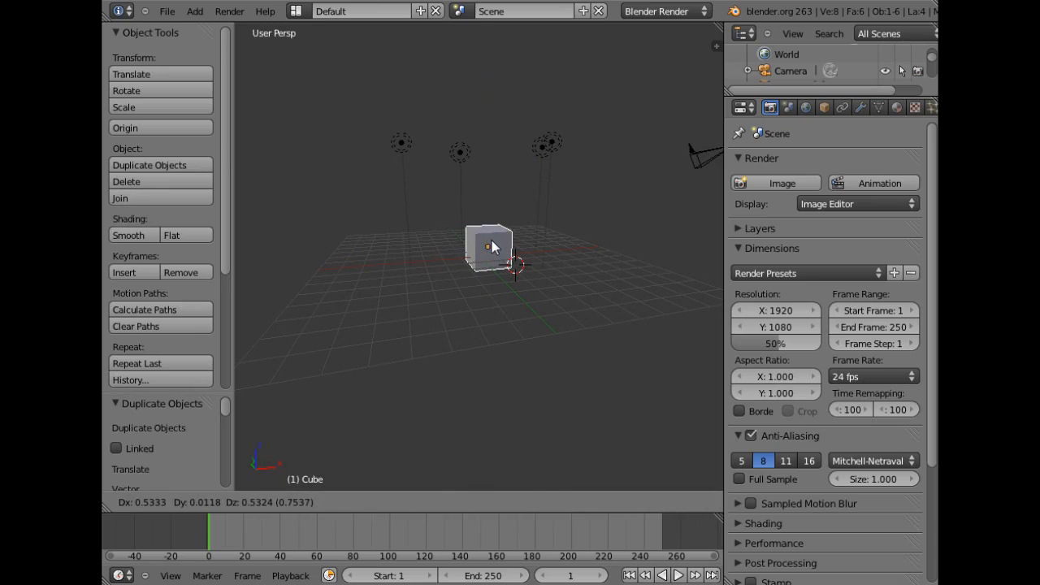
click(479, 242)
scroll(476, 244, up, 4)
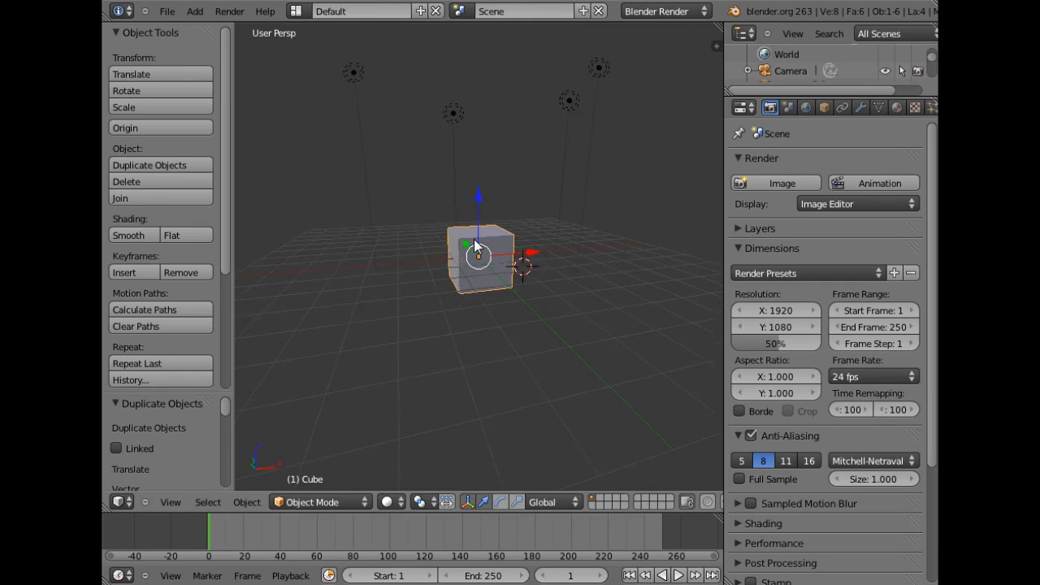
scroll(475, 244, up, 3)
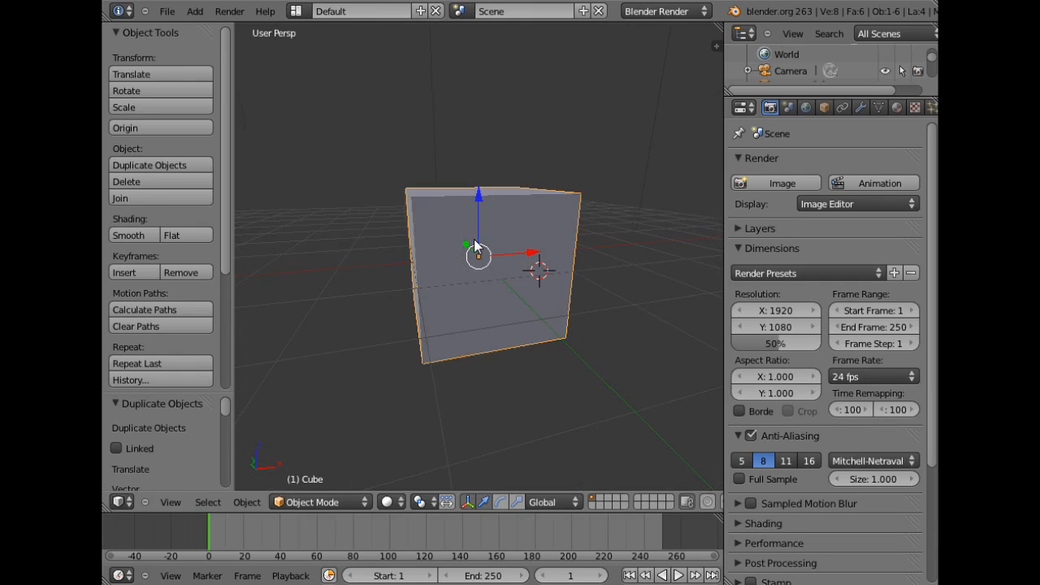
scroll(475, 244, up, 2)
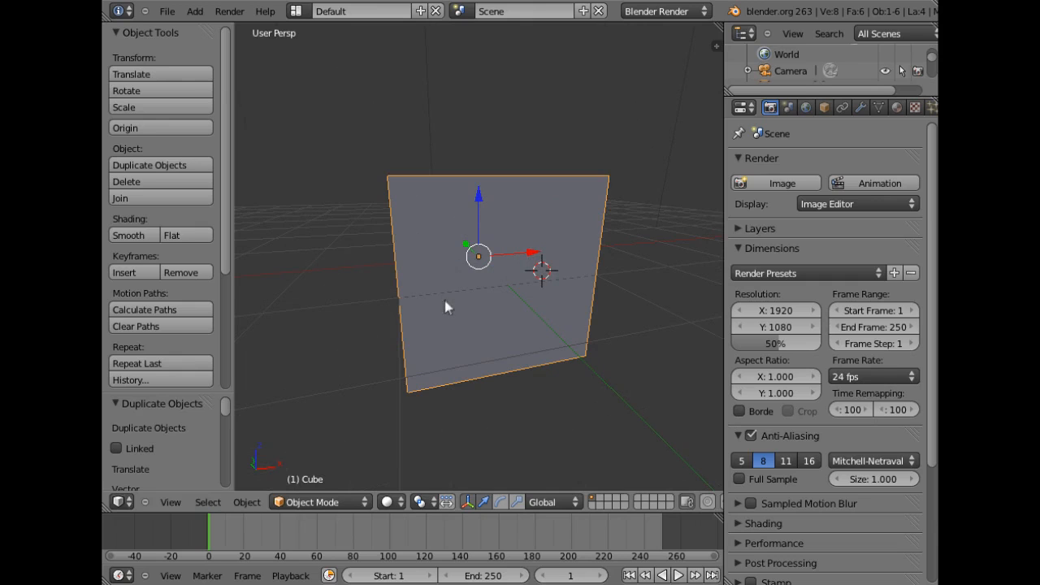
middle_drag(446, 308, 485, 315)
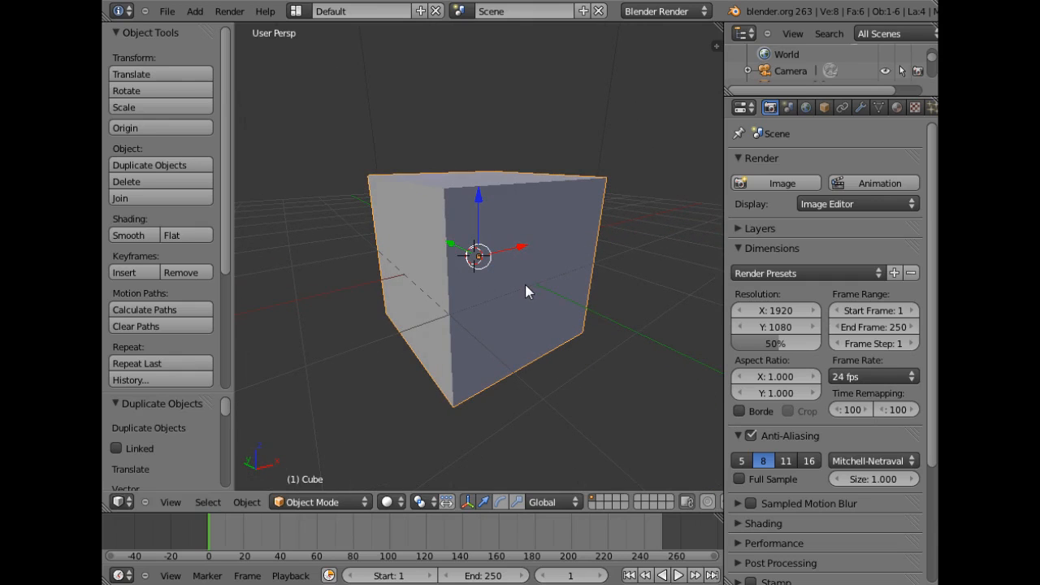
key(Tab)
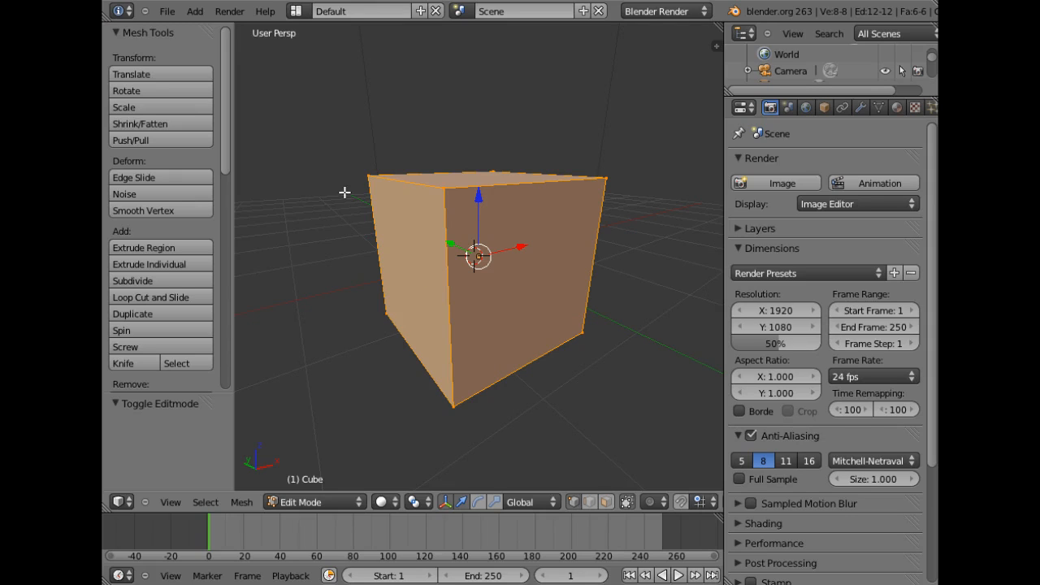
Switch to the UV Editing screen layout and set the mesh select mode to Edge.
click(297, 12)
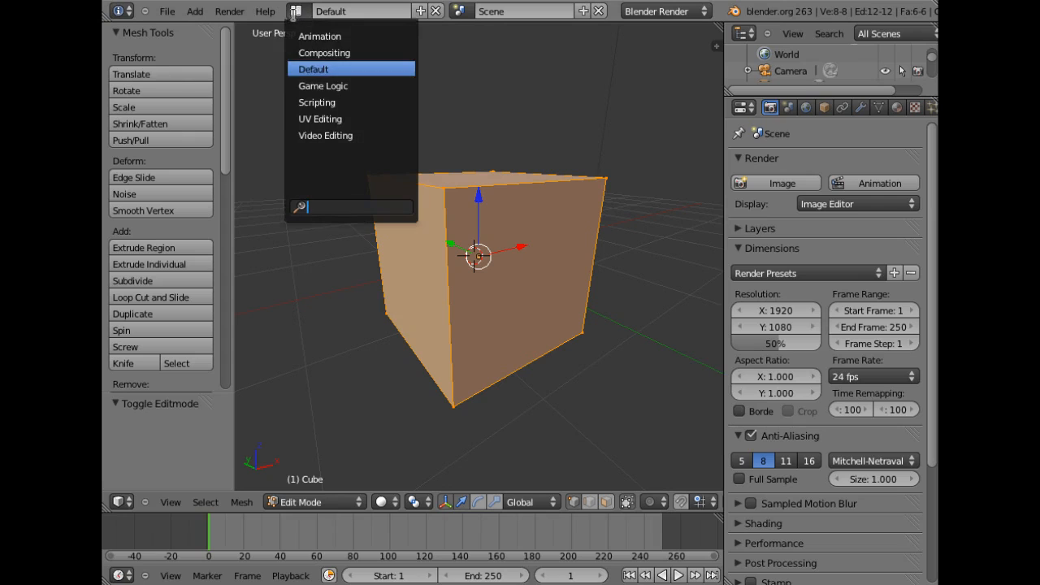
click(325, 119)
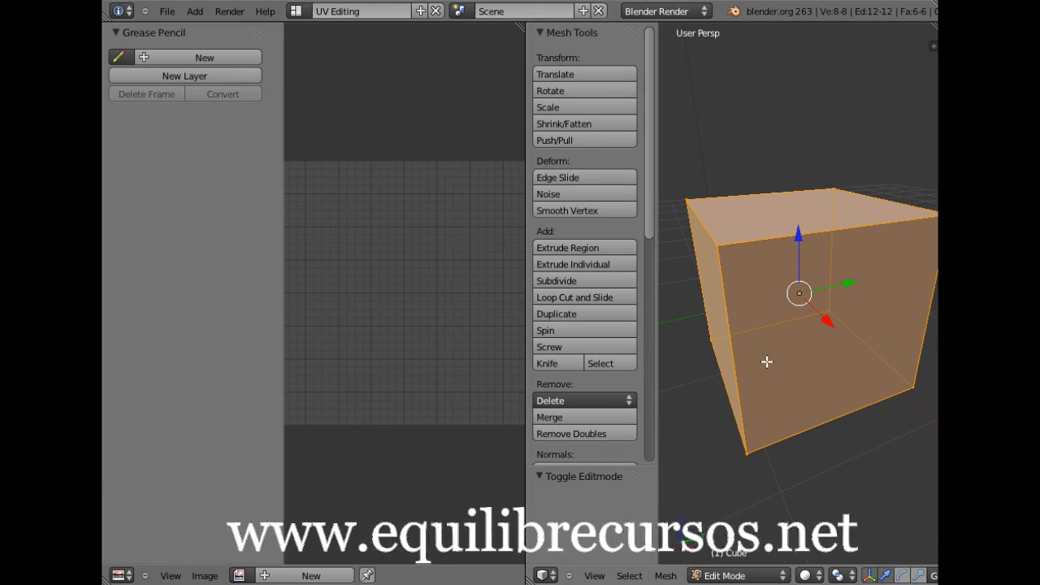
key(ctrl+Tab)
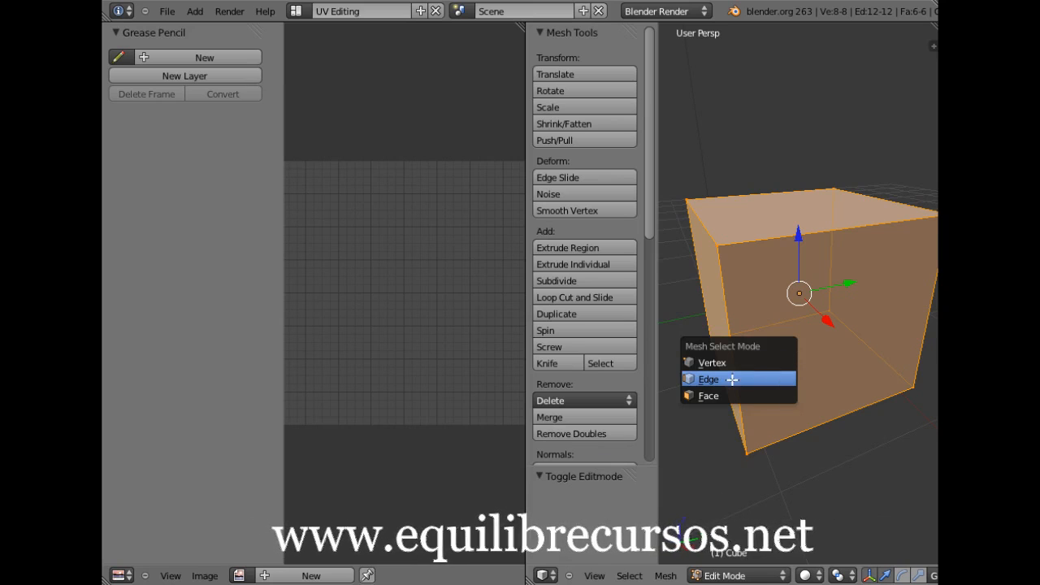
click(772, 379)
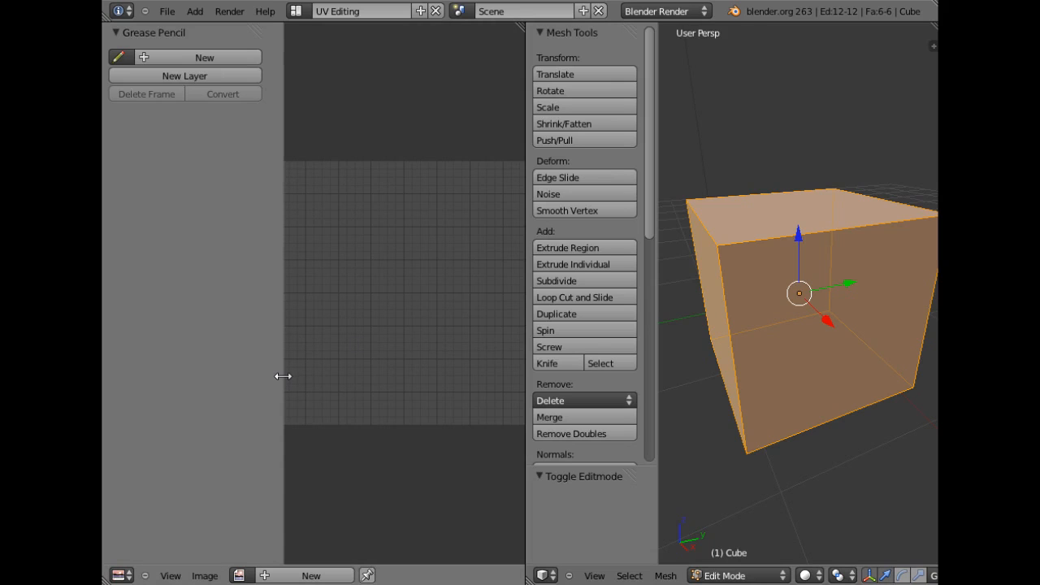
drag(283, 377, 218, 377)
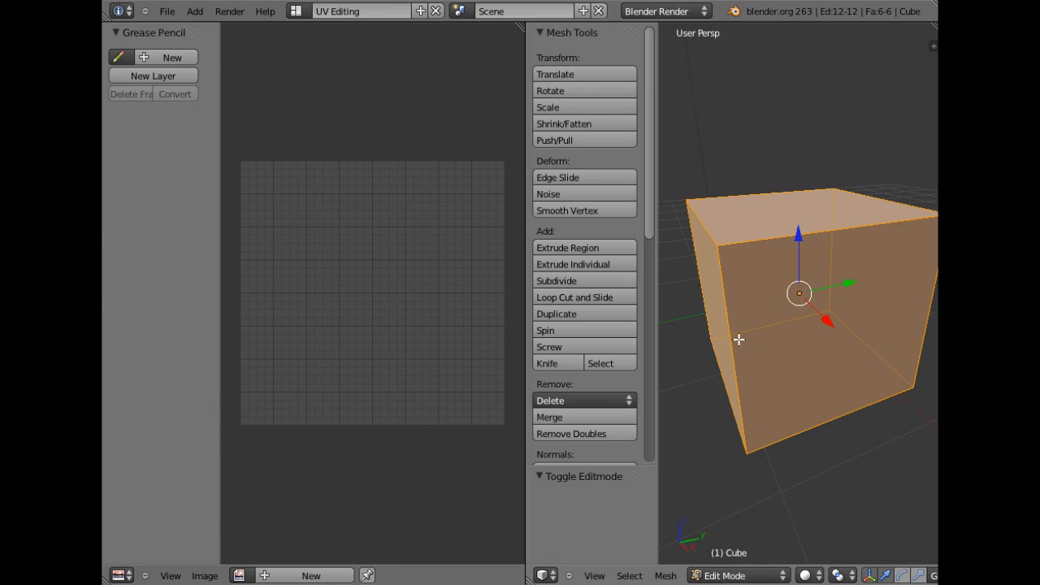
Mark seams on the cube's four vertical edges, two opposite top edges and one bottom edge at the front.
key(a)
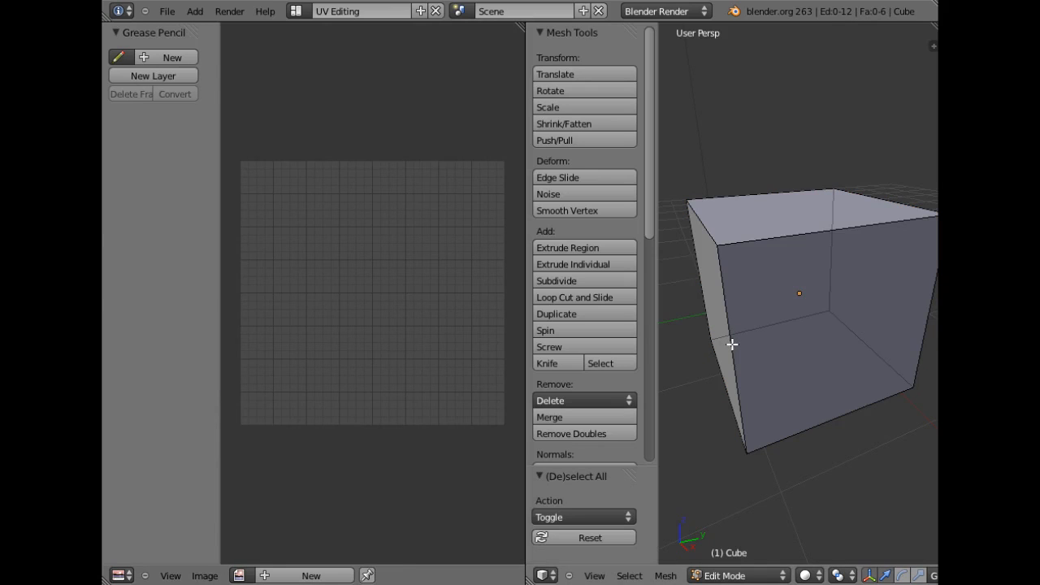
right_click(729, 344)
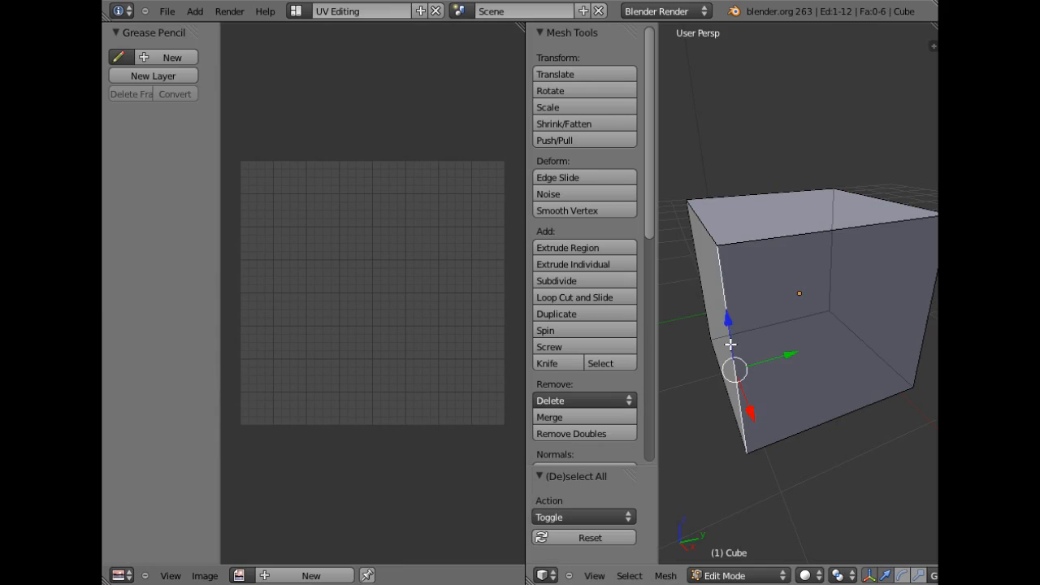
shift+right_click(712, 230)
shift+right_click(699, 282)
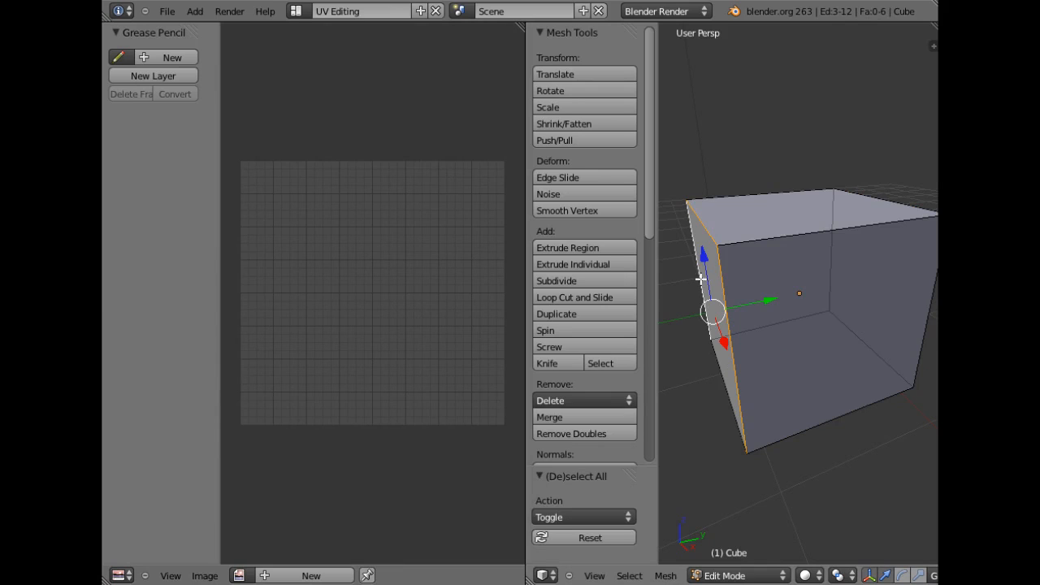
shift+right_click(831, 262)
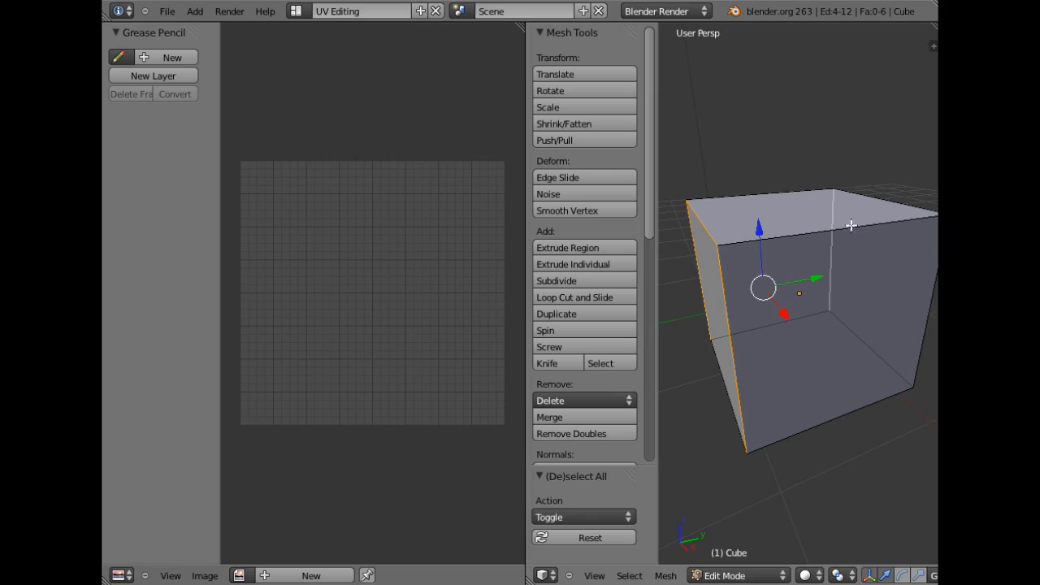
shift+right_click(888, 201)
shift+right_click(929, 310)
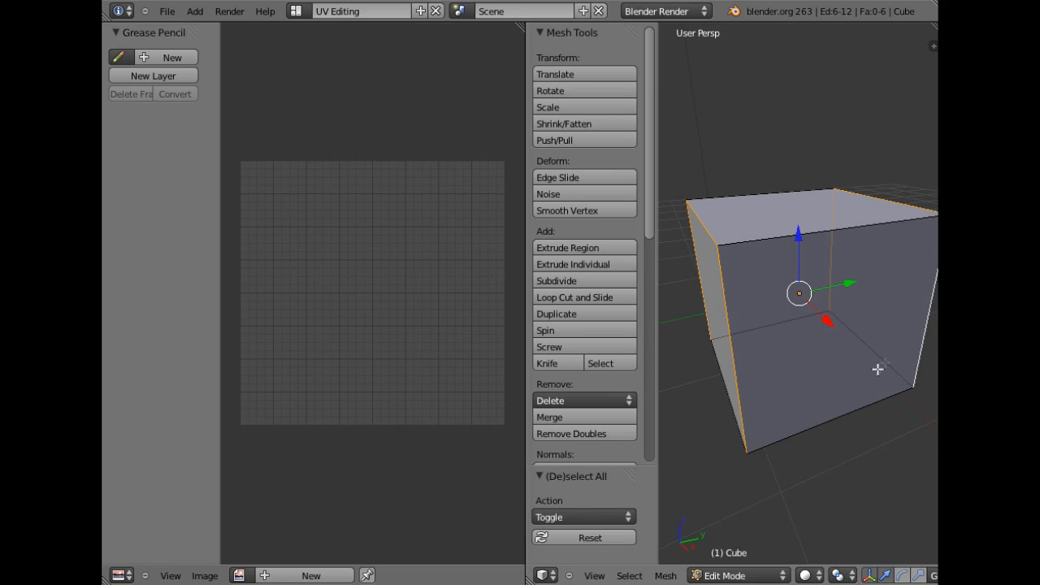
shift+right_click(837, 428)
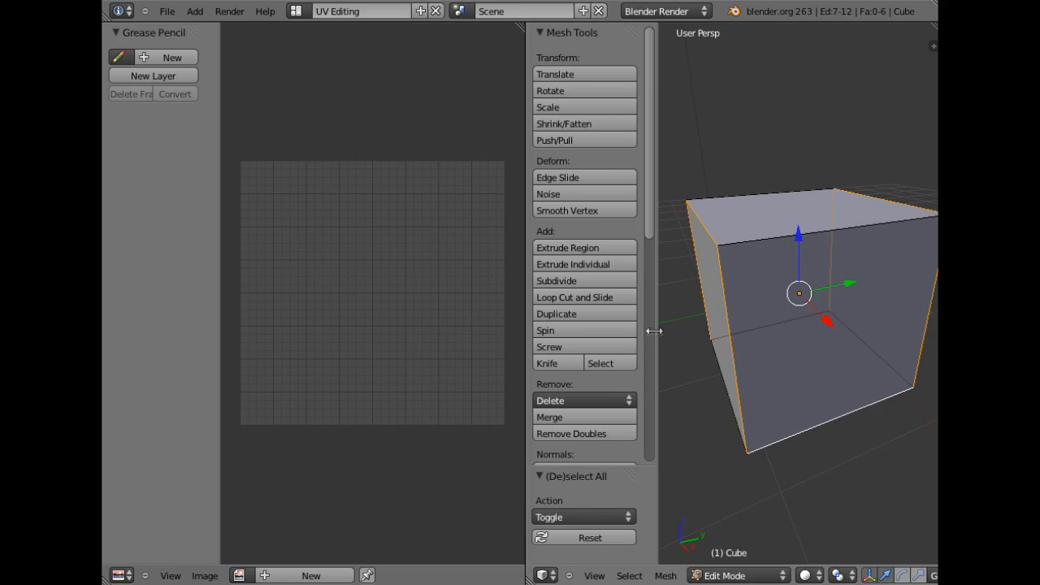
drag(651, 221, 652, 382)
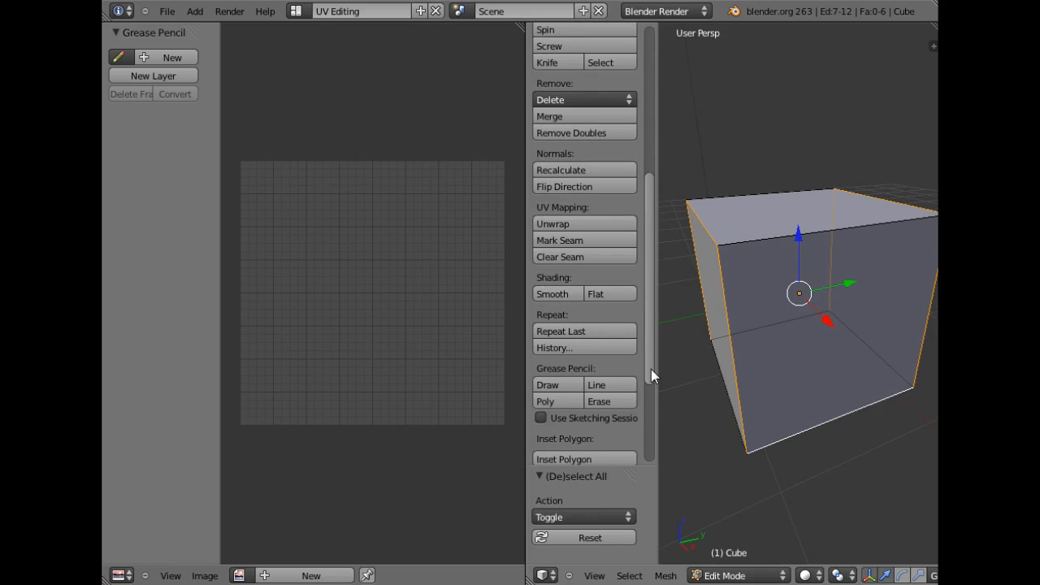
click(569, 241)
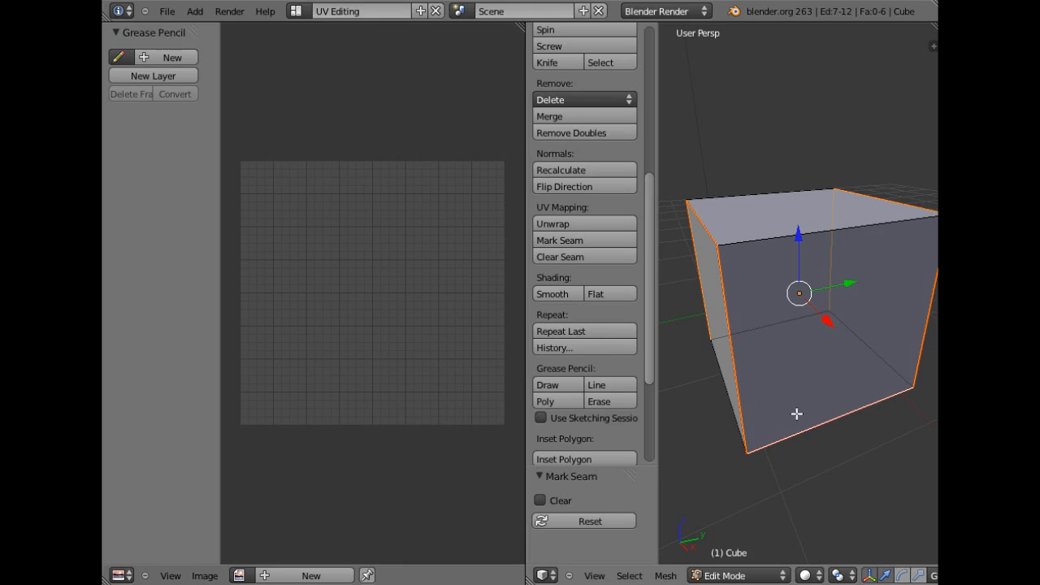
Select the whole cube mesh and unwrap it along the seams with the standard Unwrap method.
key(a)
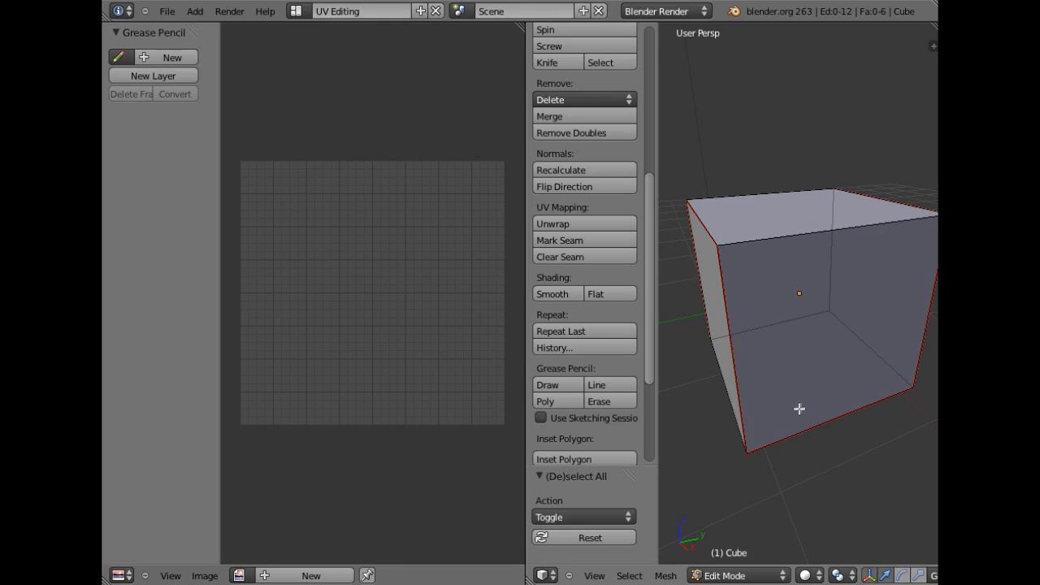
key(a)
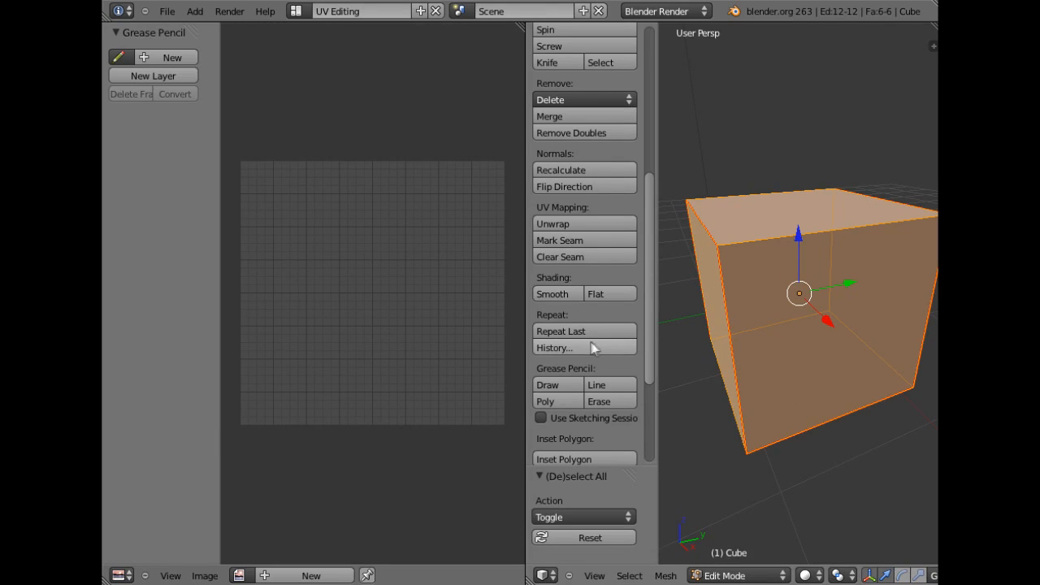
click(555, 224)
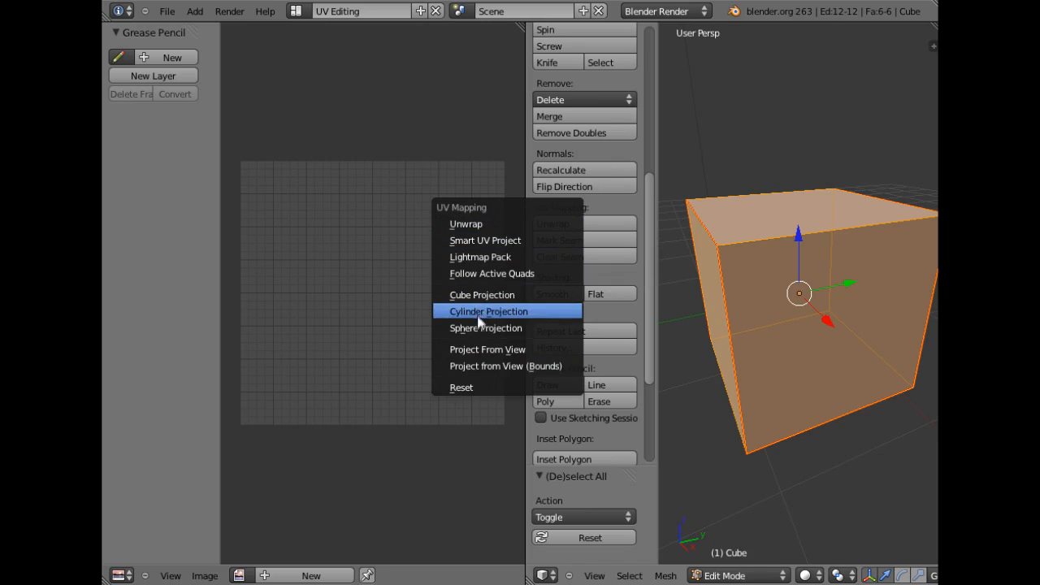
click(473, 227)
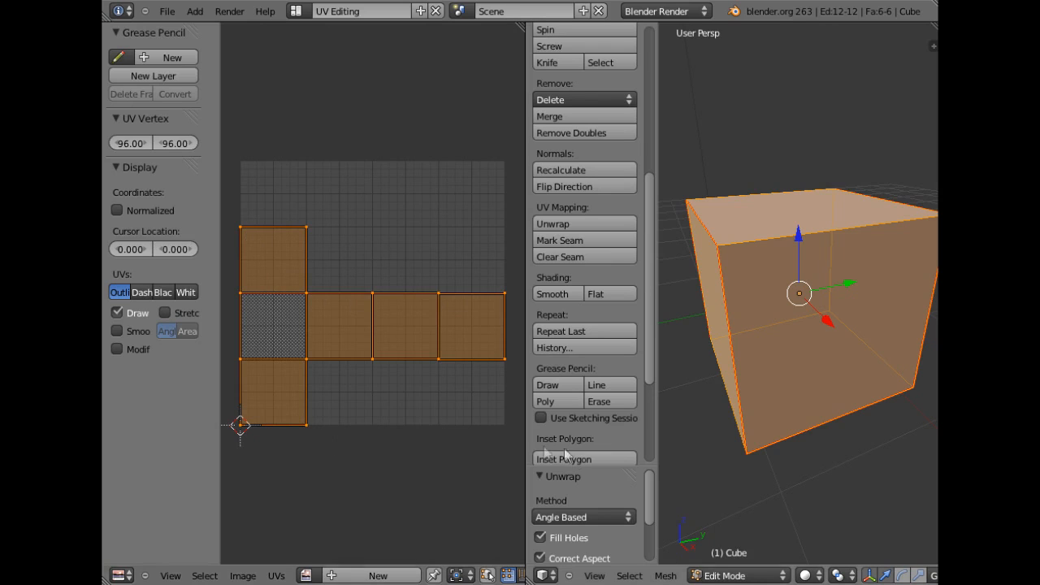
Enable Use Subsurf Data in the unwrap options.
drag(649, 505, 651, 534)
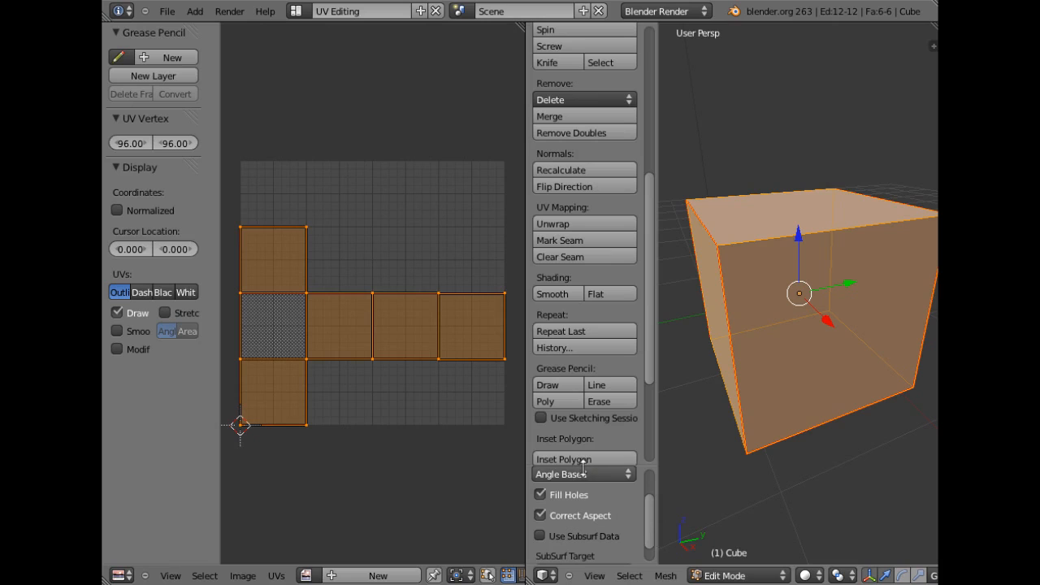
drag(582, 468, 575, 411)
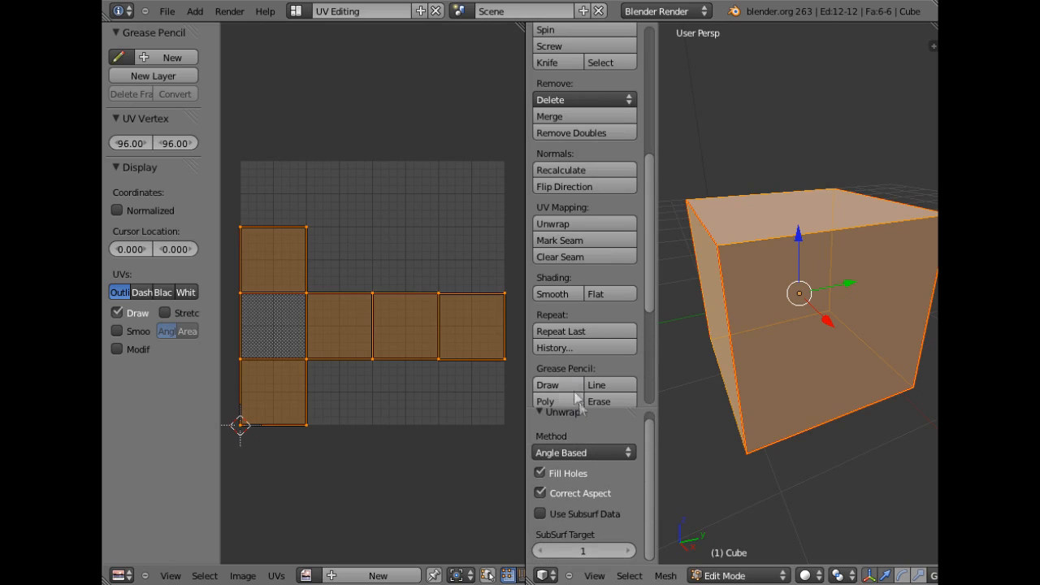
click(540, 513)
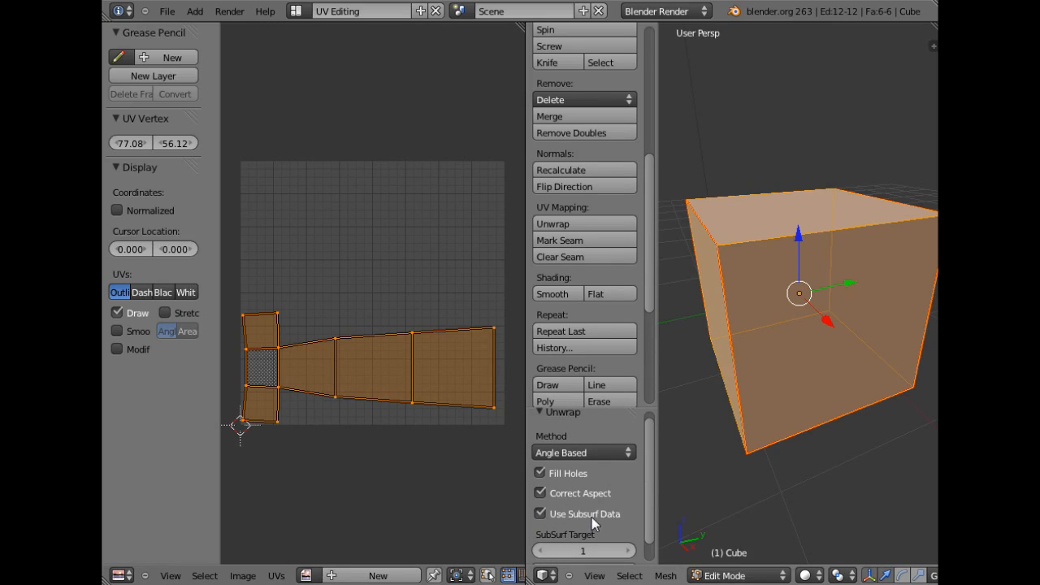
Disable Use Subsurf Data in the unwrap options.
click(541, 514)
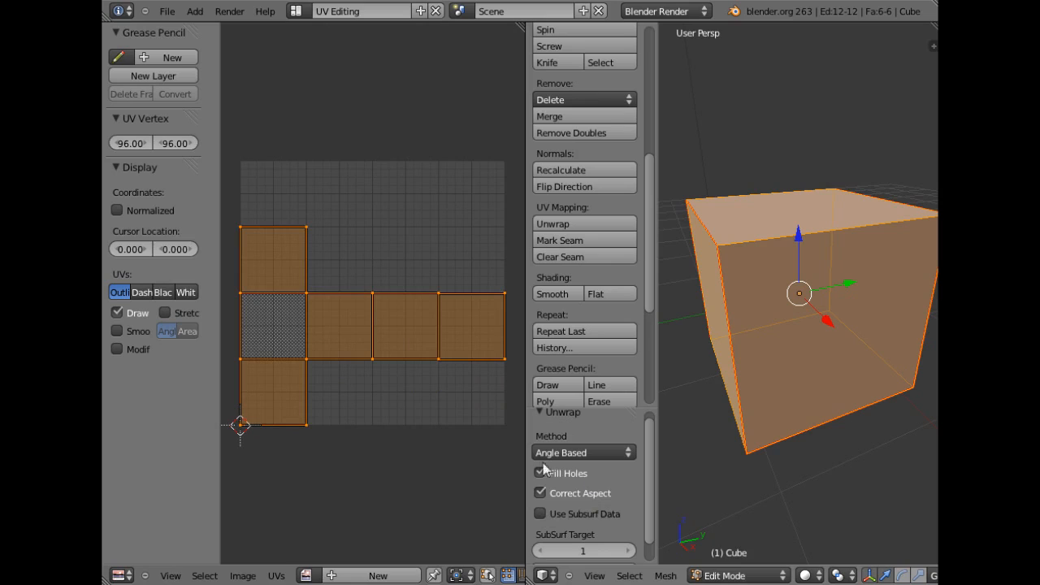
Load the checker image Xadrez2.jpg from the Texturas folder as the background of the UV layout.
click(243, 576)
click(265, 543)
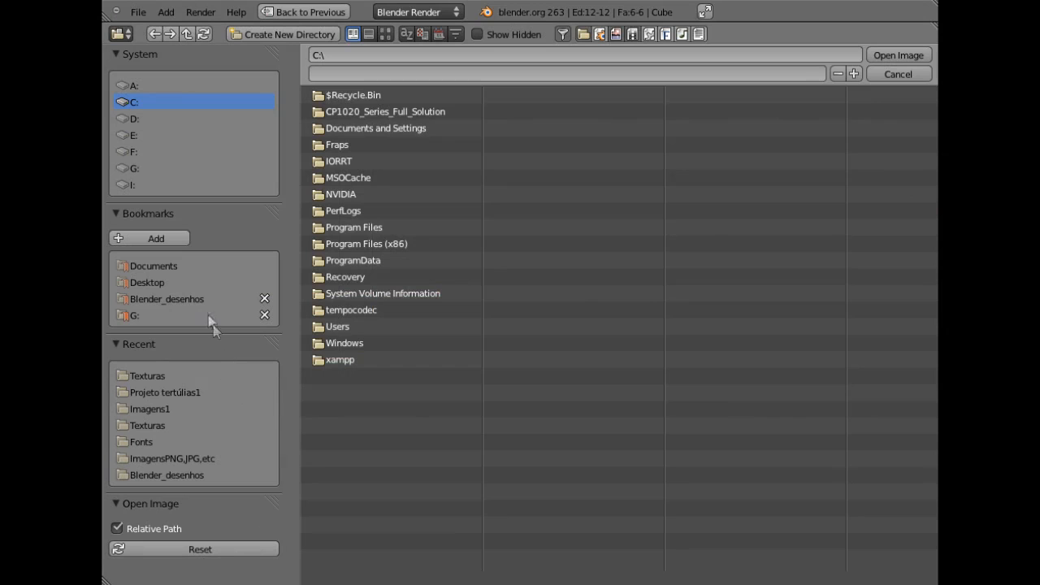
click(150, 375)
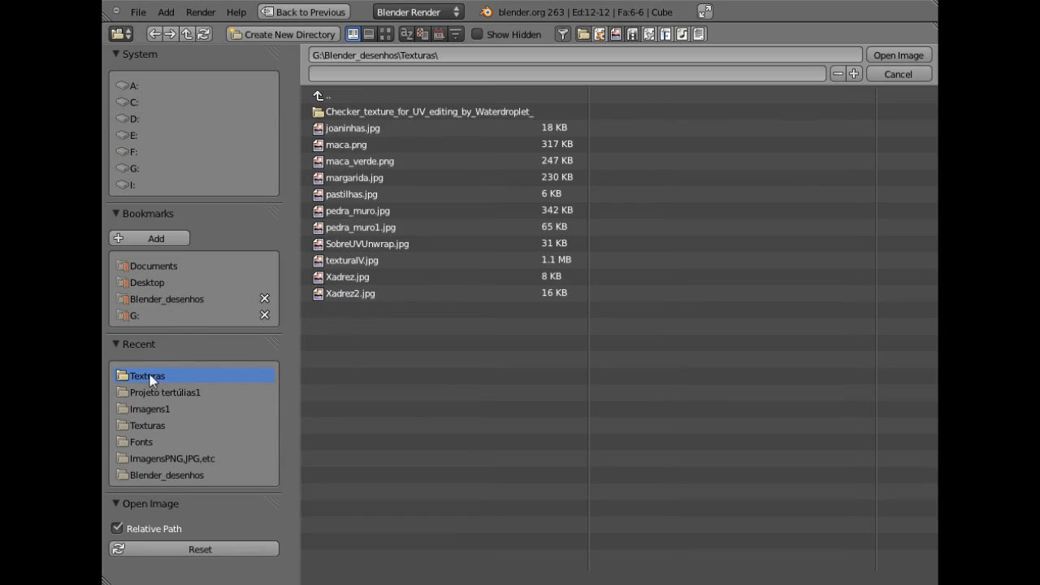
click(386, 34)
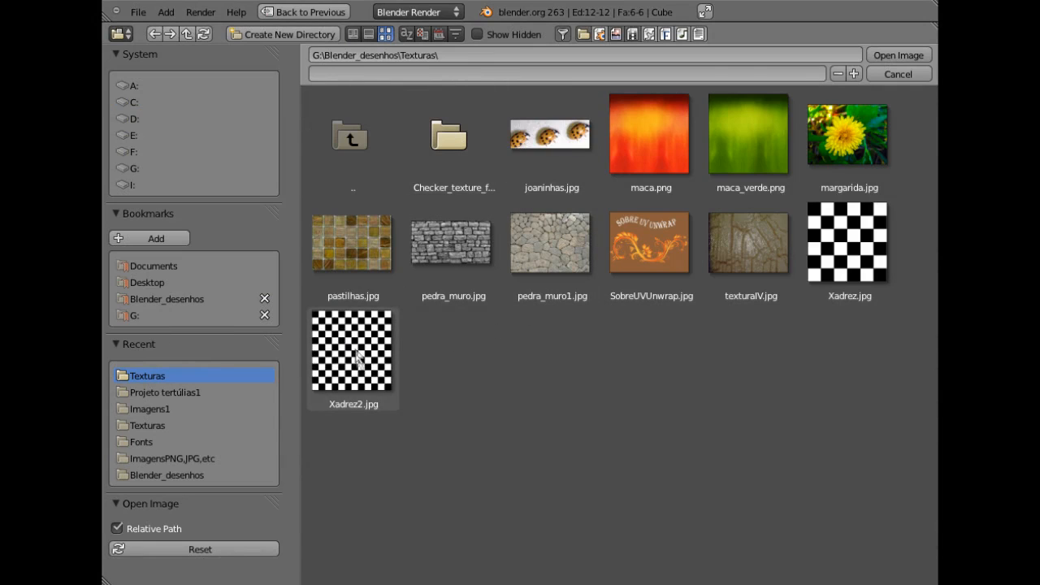
click(349, 367)
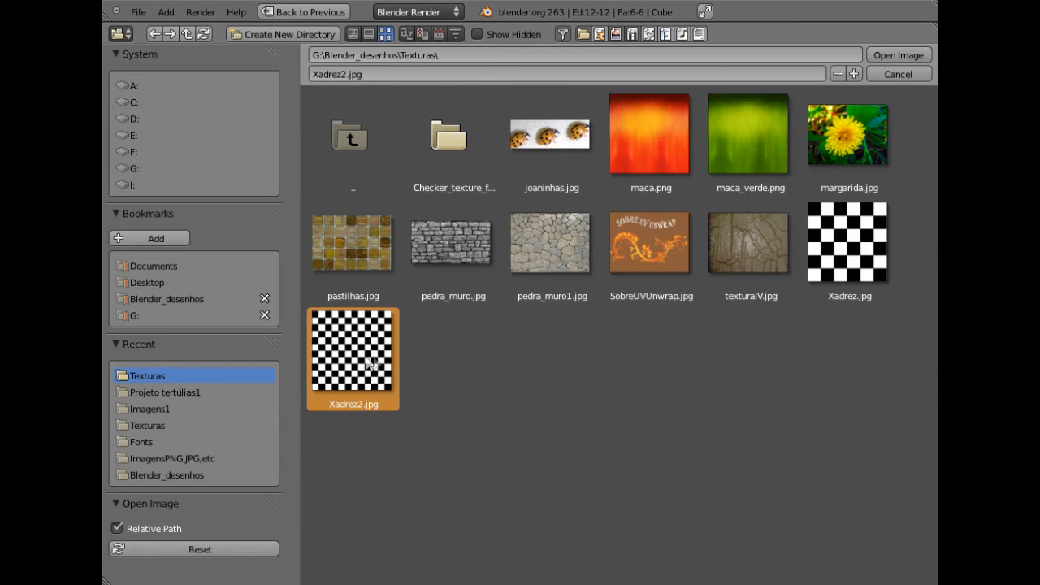
click(895, 54)
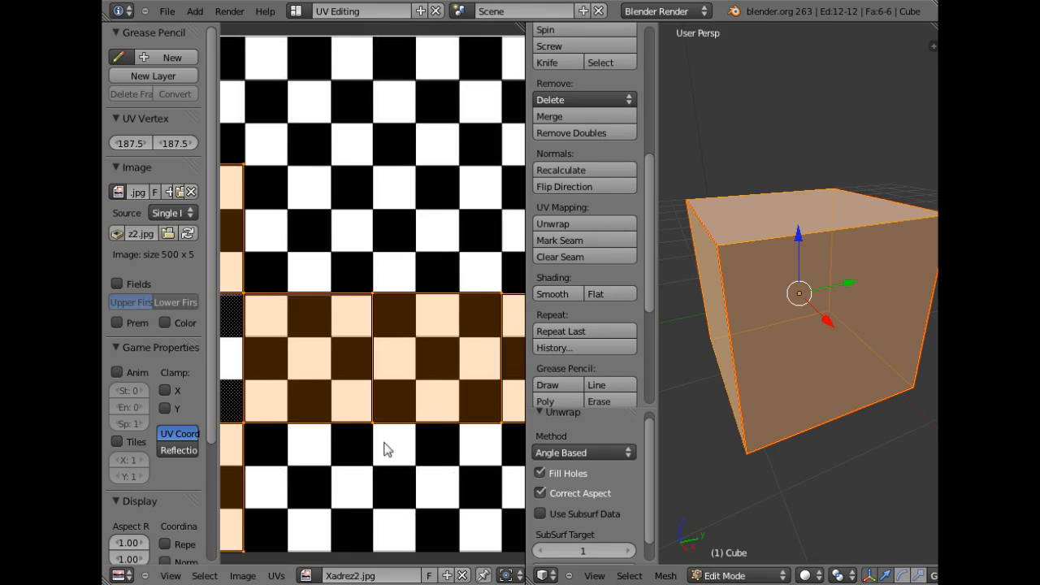
scroll(384, 441, down, 3)
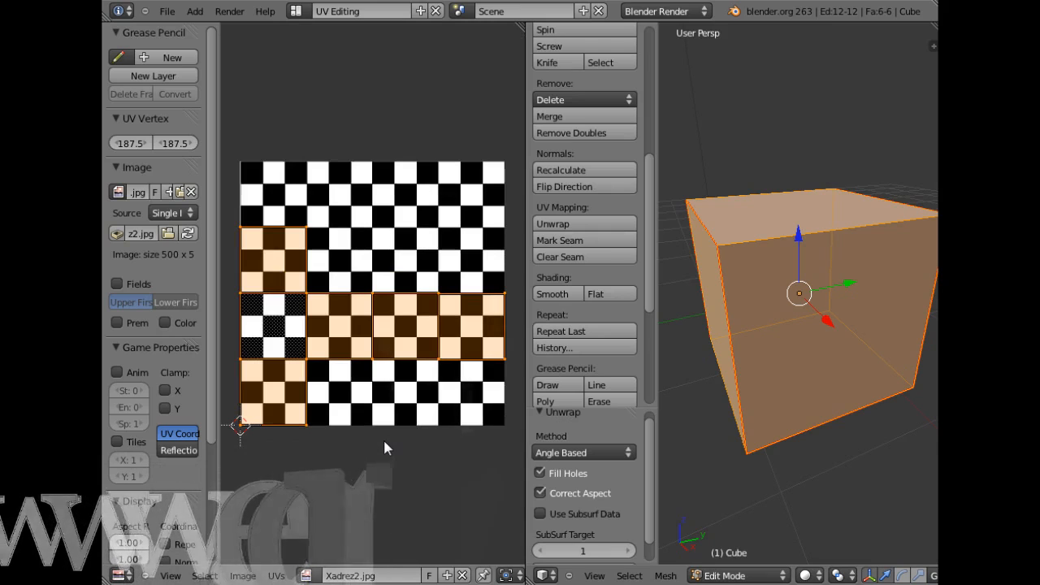
scroll(384, 441, down, 1)
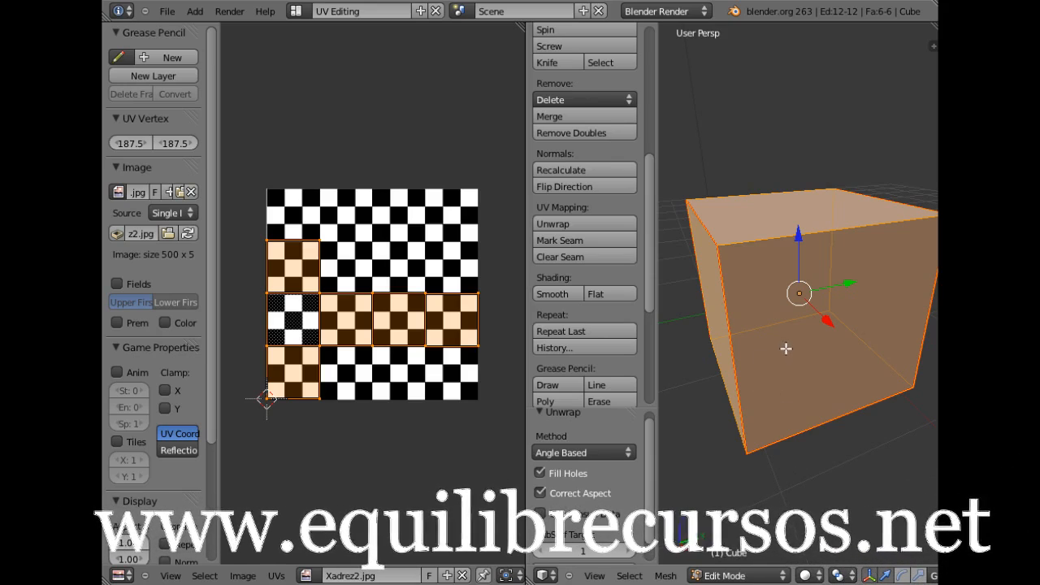
Set the 3D view's viewport shading to Texture.
click(805, 576)
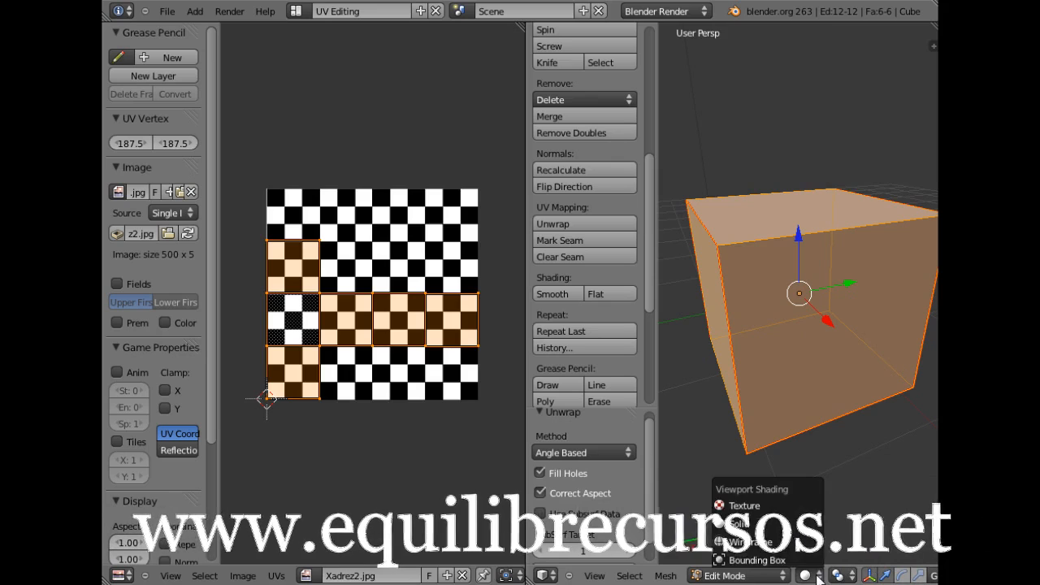
click(756, 506)
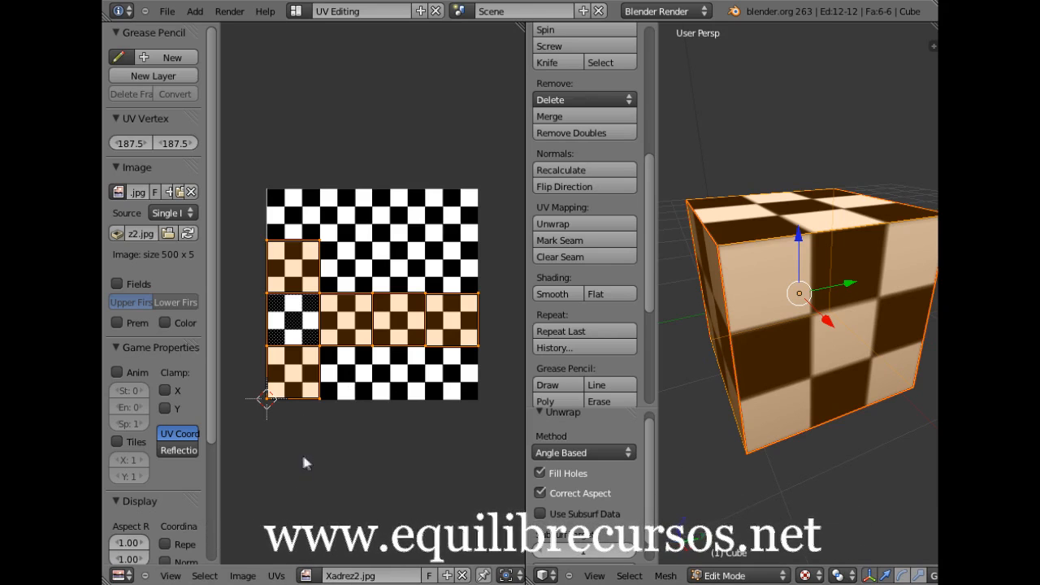
Try the vertex, edge and face selection modes on parts of the UV layout and return to vertex mode.
right_click(319, 242)
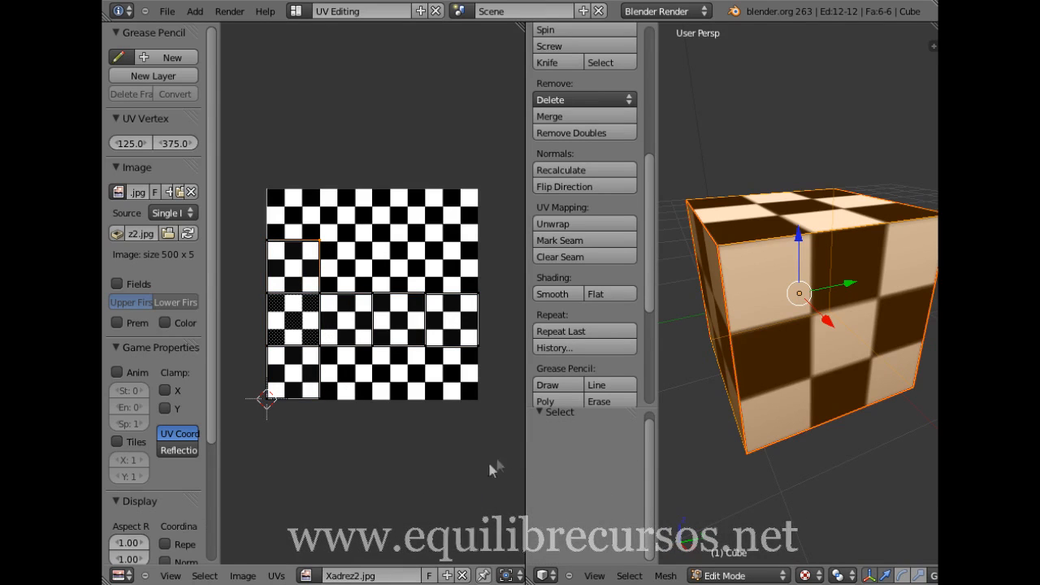
drag(527, 453, 608, 447)
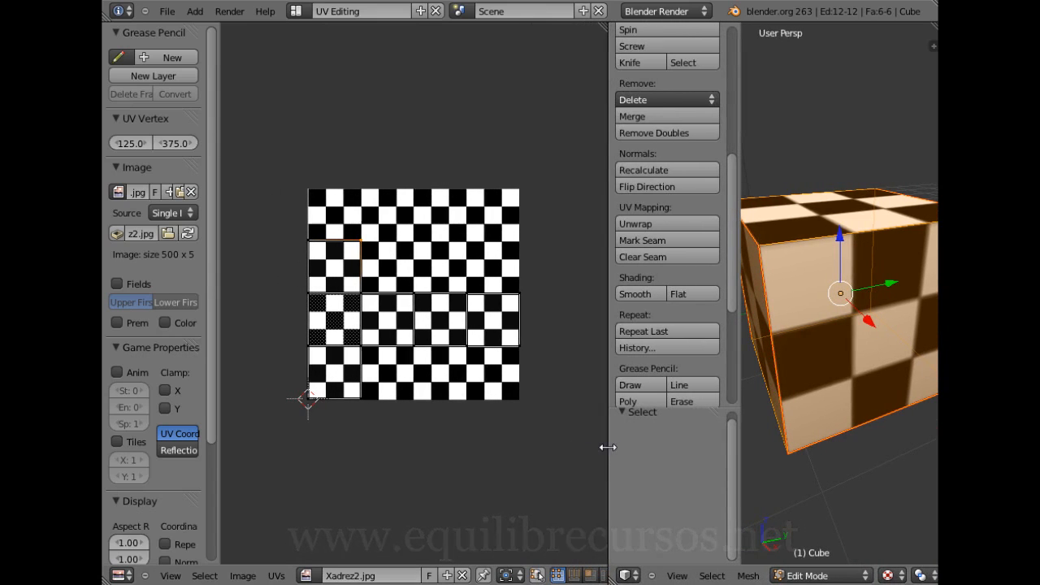
click(574, 576)
click(442, 293)
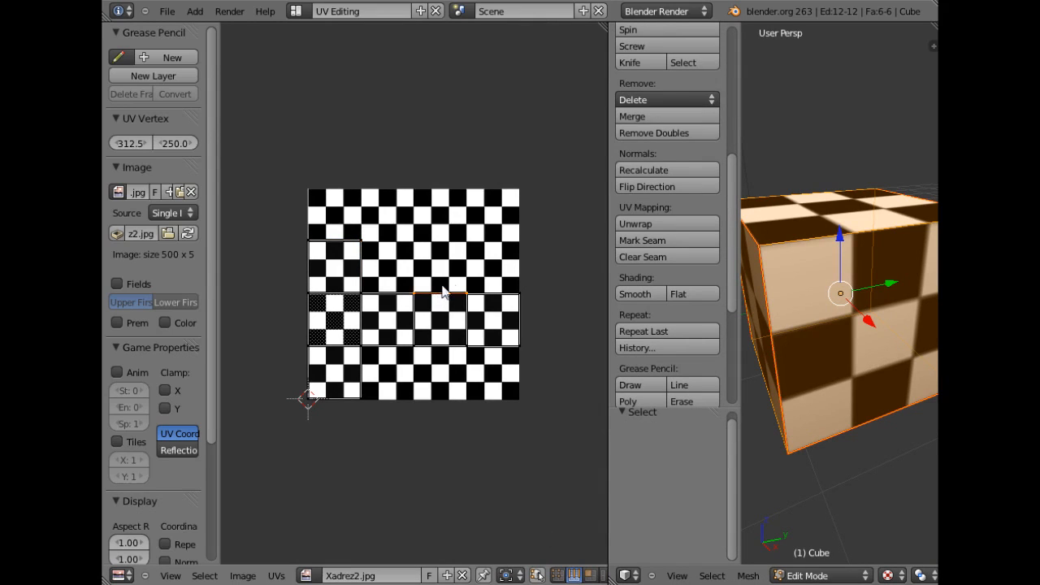
click(590, 575)
right_click(389, 323)
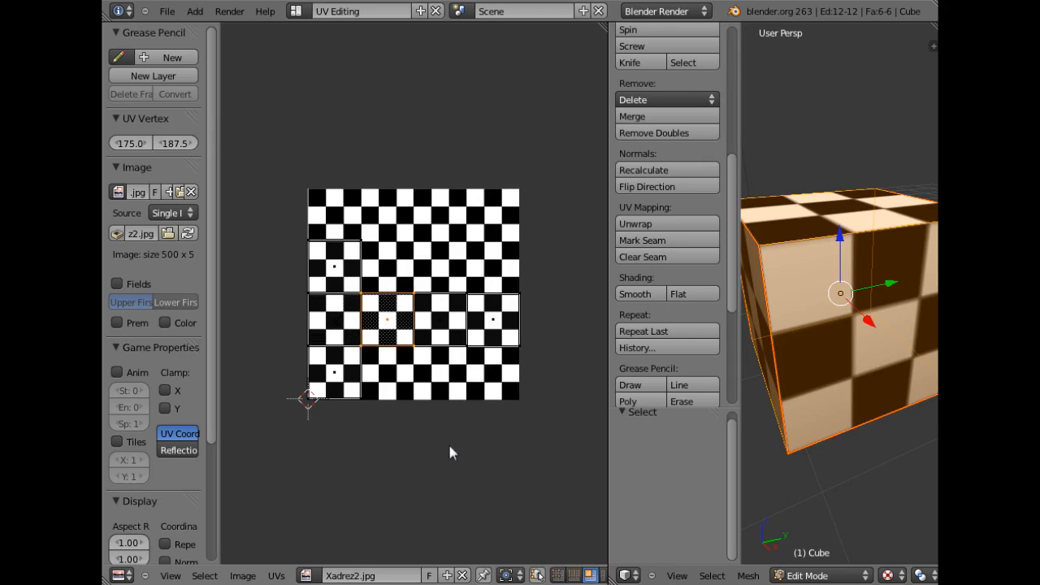
click(558, 576)
drag(609, 412, 508, 398)
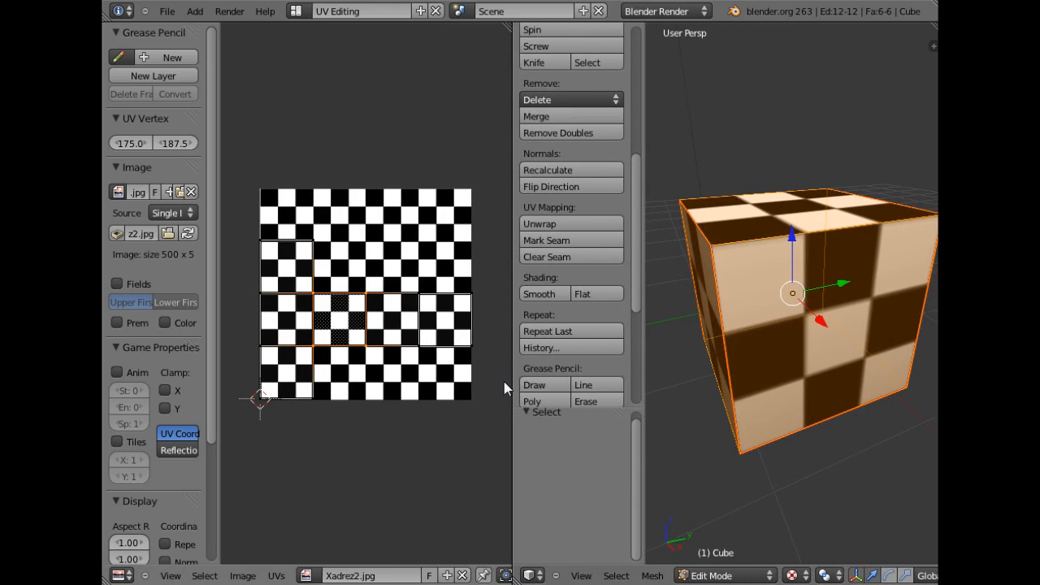
Try moving three individual vertices of the UV layout over the checker image, cancelling each move.
right_click(366, 298)
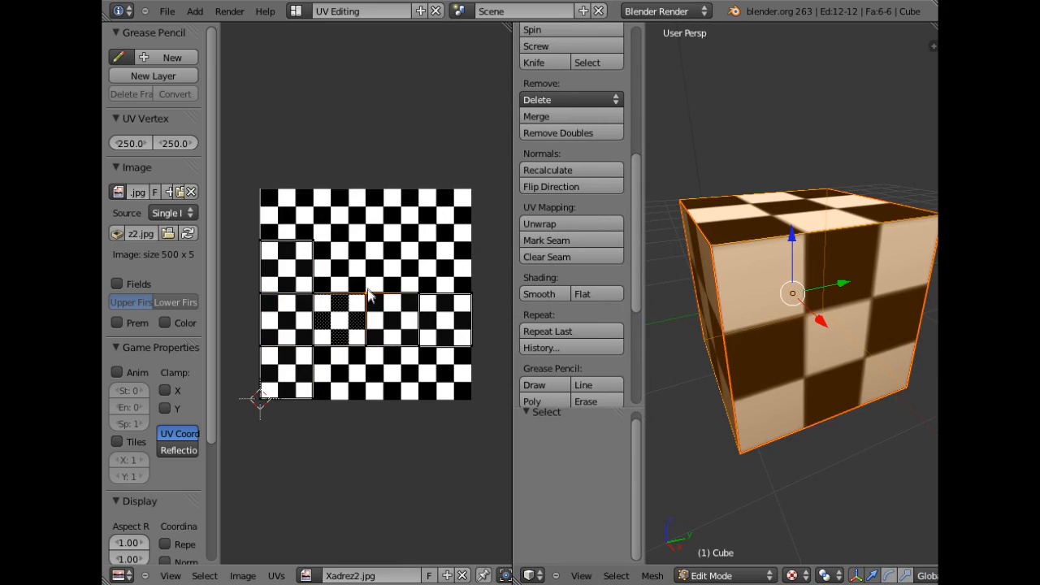
key(g)
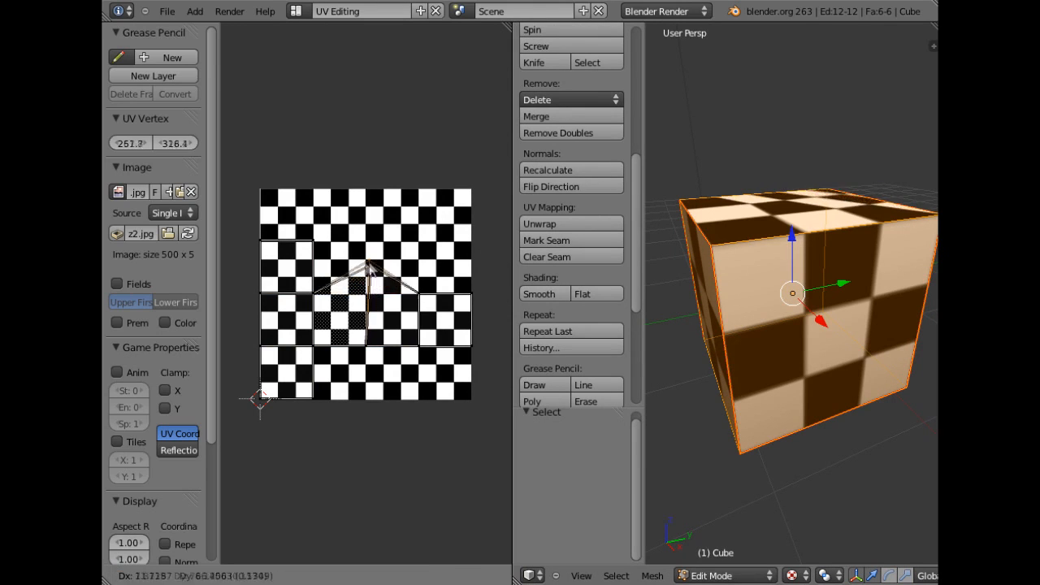
right_click(370, 272)
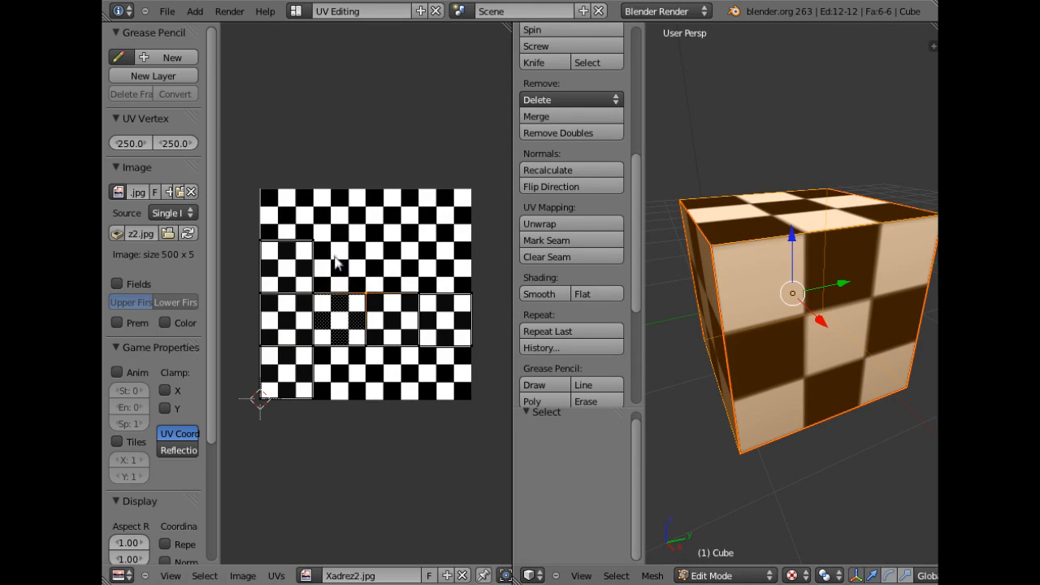
right_click(317, 248)
key(g)
right_click(327, 242)
right_click(367, 347)
key(g)
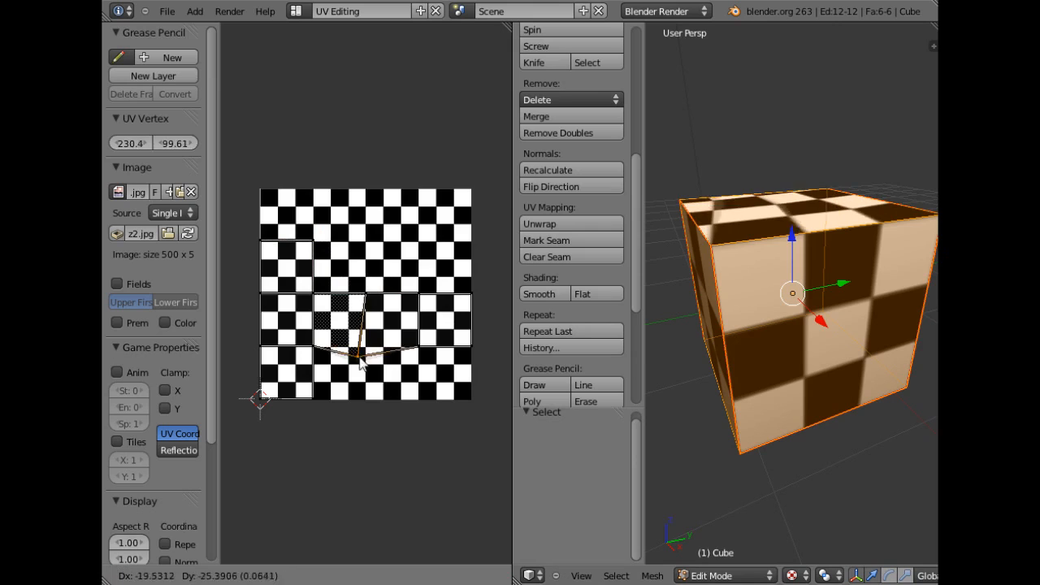
right_click(370, 335)
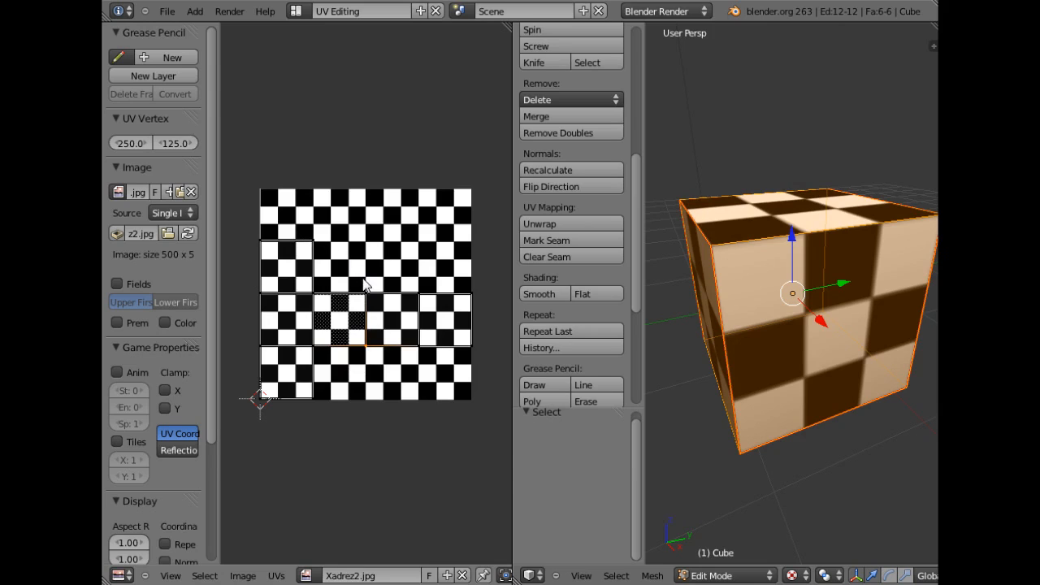
Select the whole UV layout, try scaling it up by a factor of about 4.8, and undo the scaling.
key(a)
key(a)
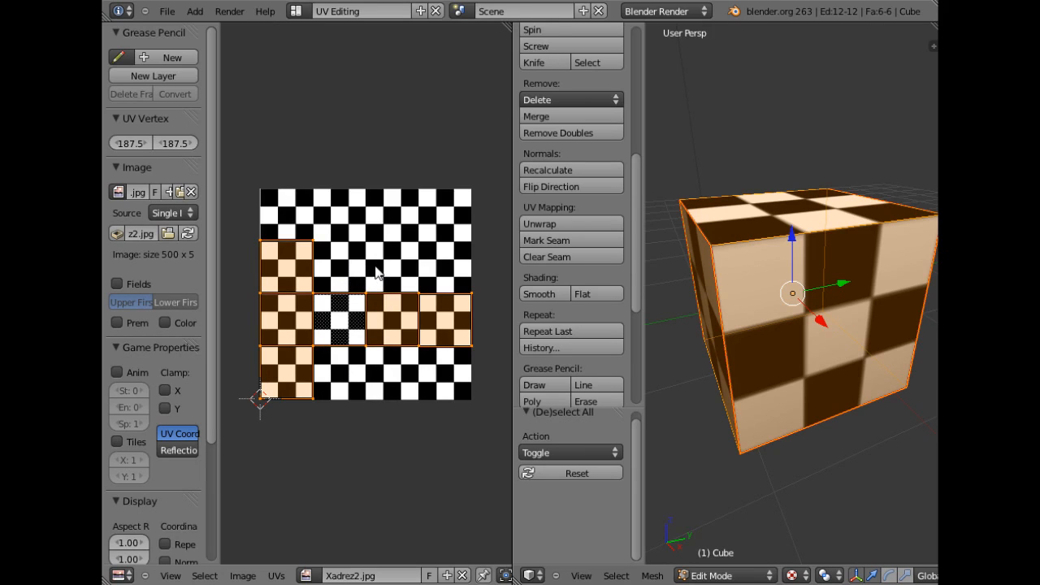
key(s)
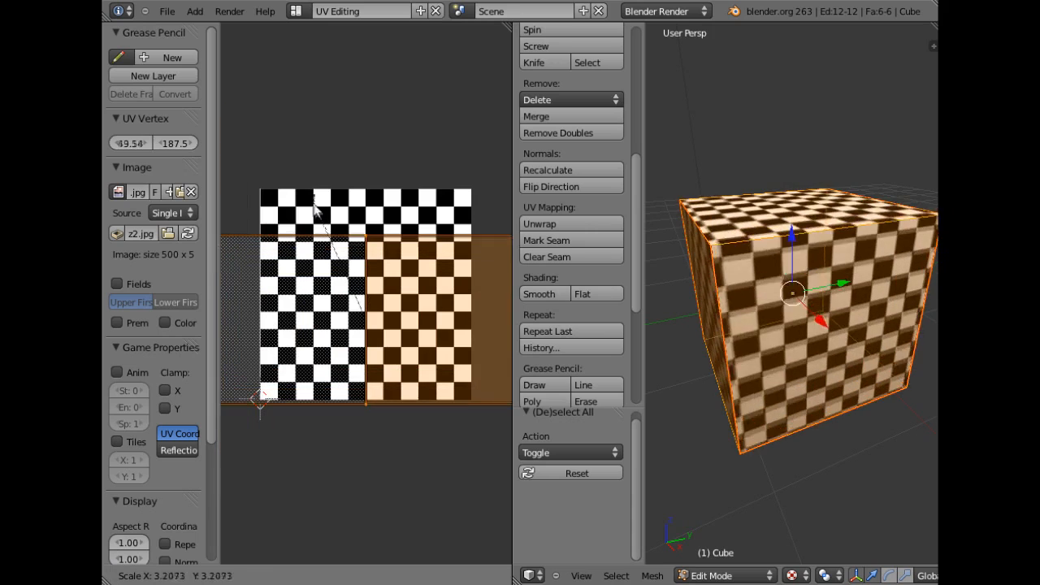
click(294, 150)
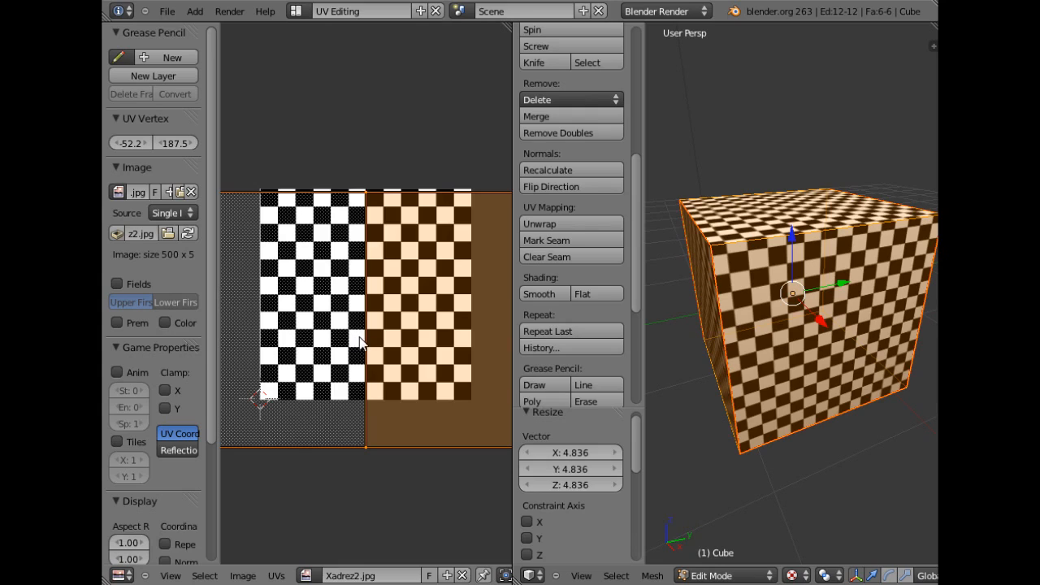
key(ctrl+z)
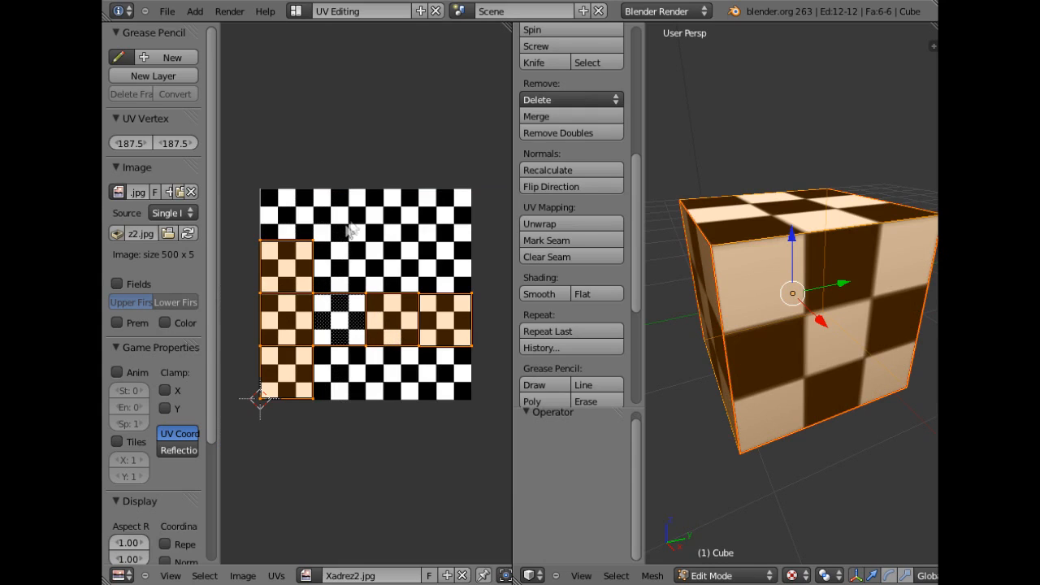
Try rotating the whole UV layout by about 59° over the checker image and undo the rotation.
key(r)
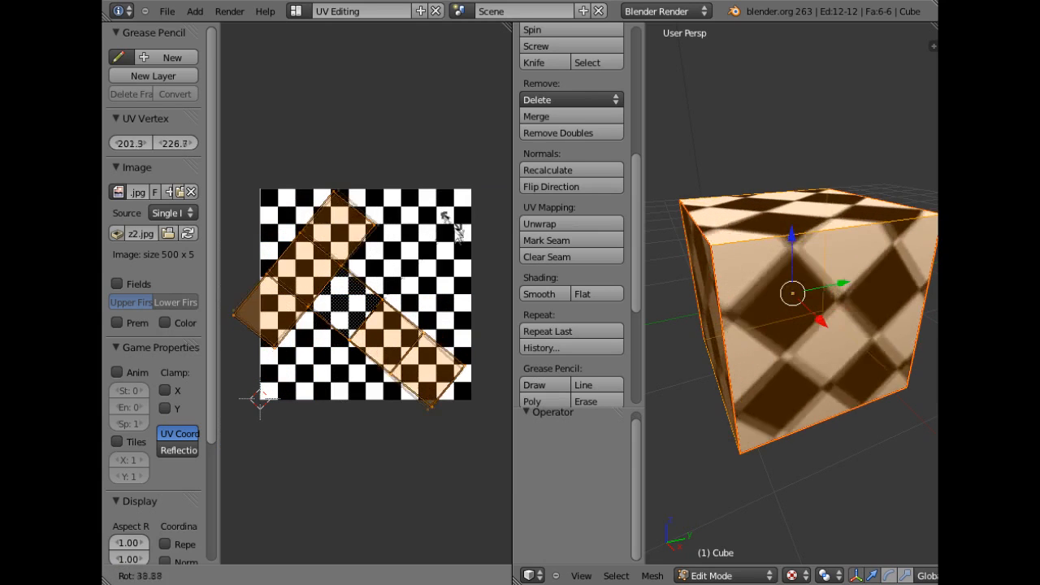
click(472, 270)
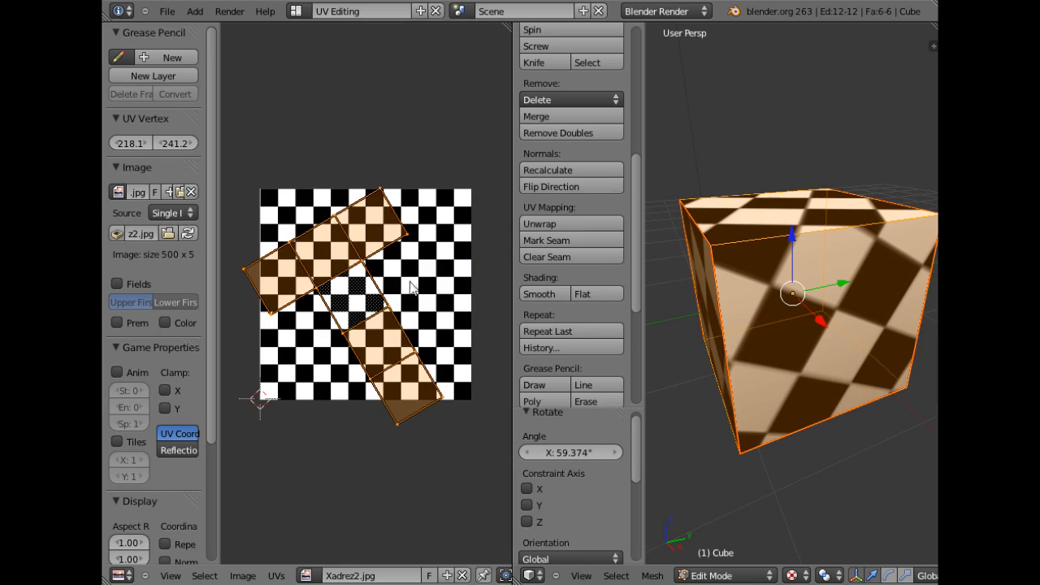
right_click(407, 238)
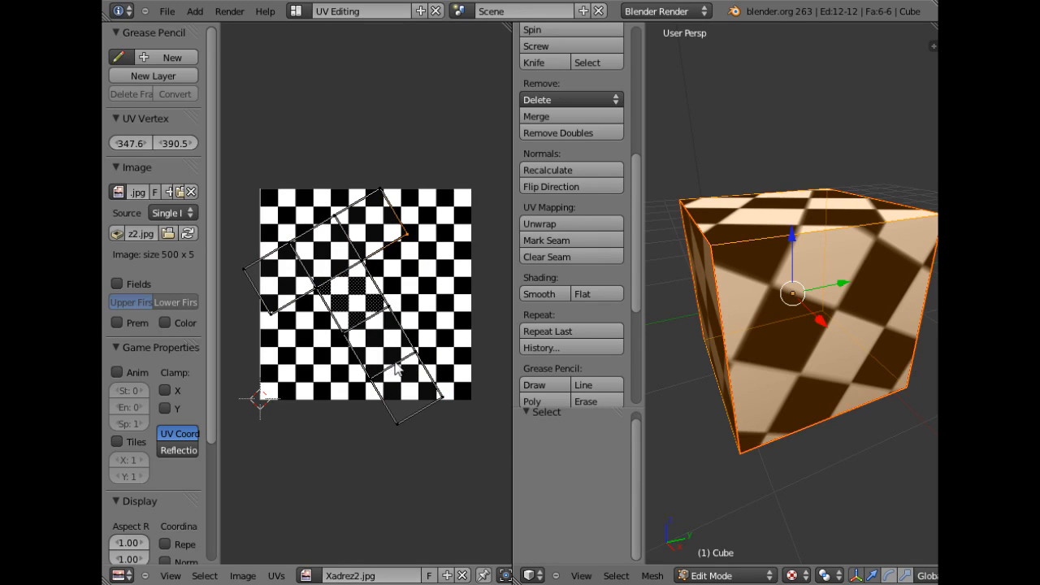
key(a)
key(e)
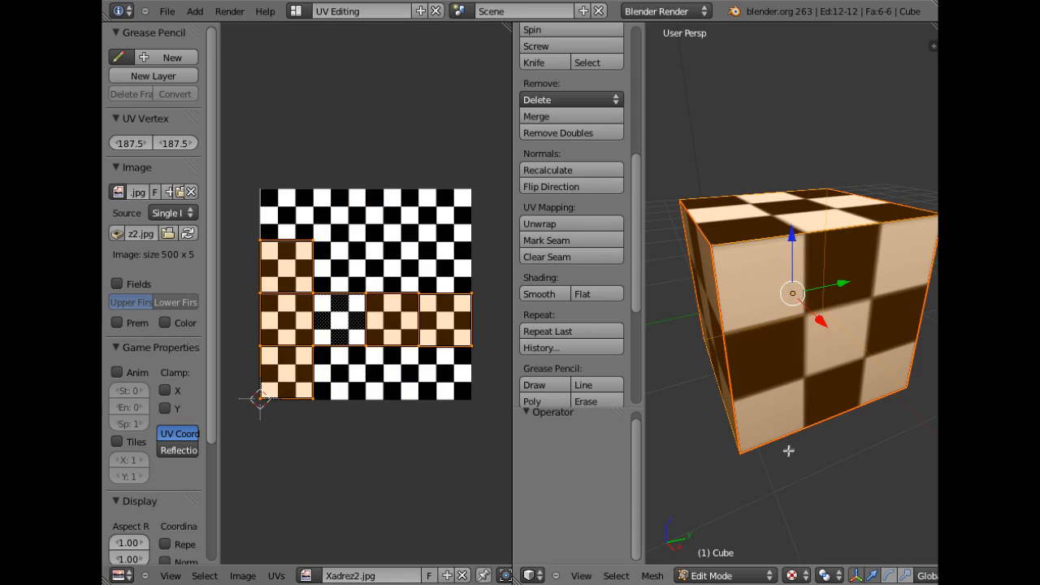
Switch to the Default screen layout, render the cube and close the render result.
click(297, 14)
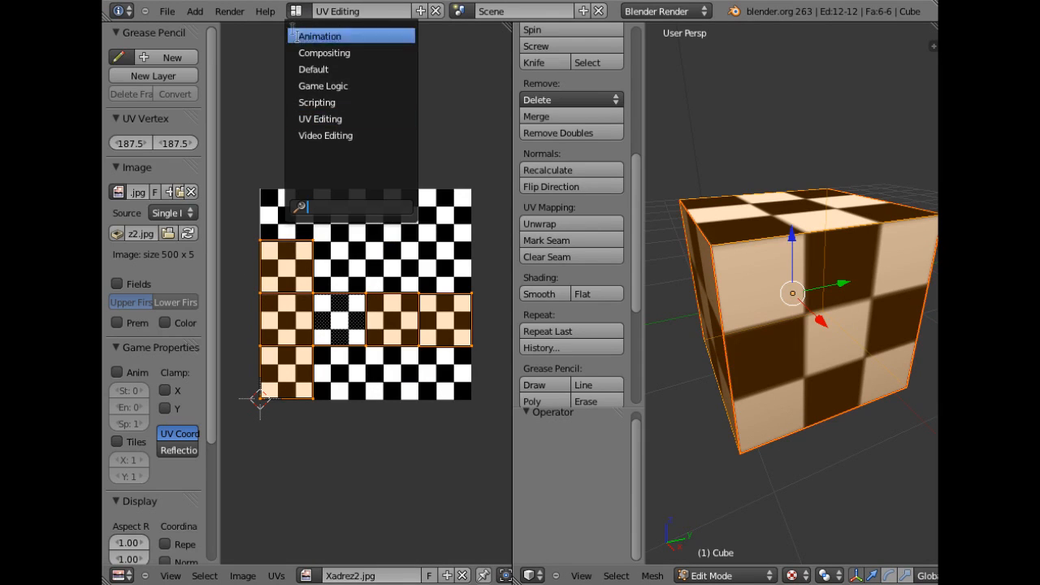
click(322, 67)
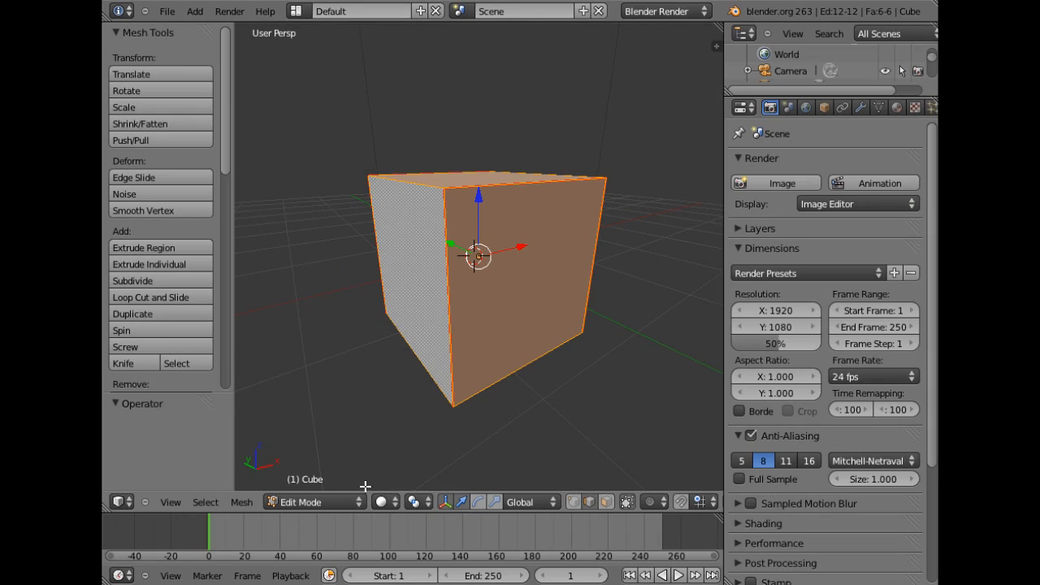
key(F12)
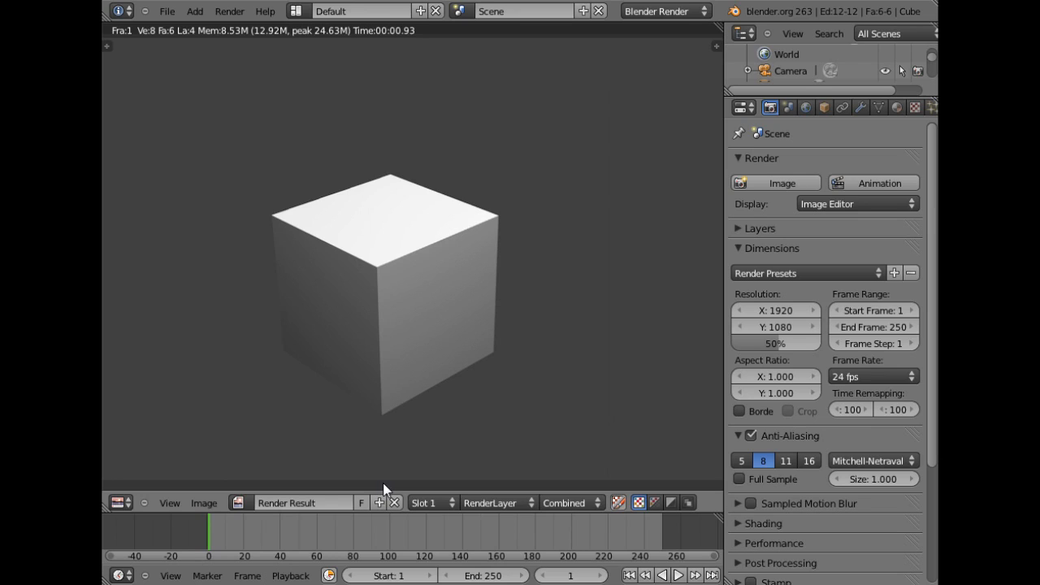
key(Escape)
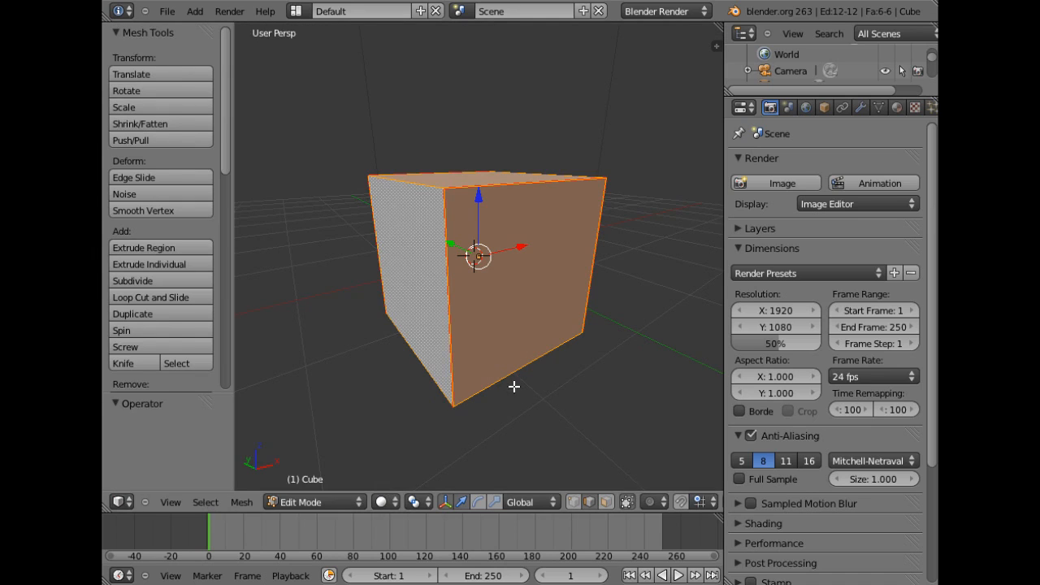
Set the type of the cube material's texture Tex to Image or Movie.
click(915, 108)
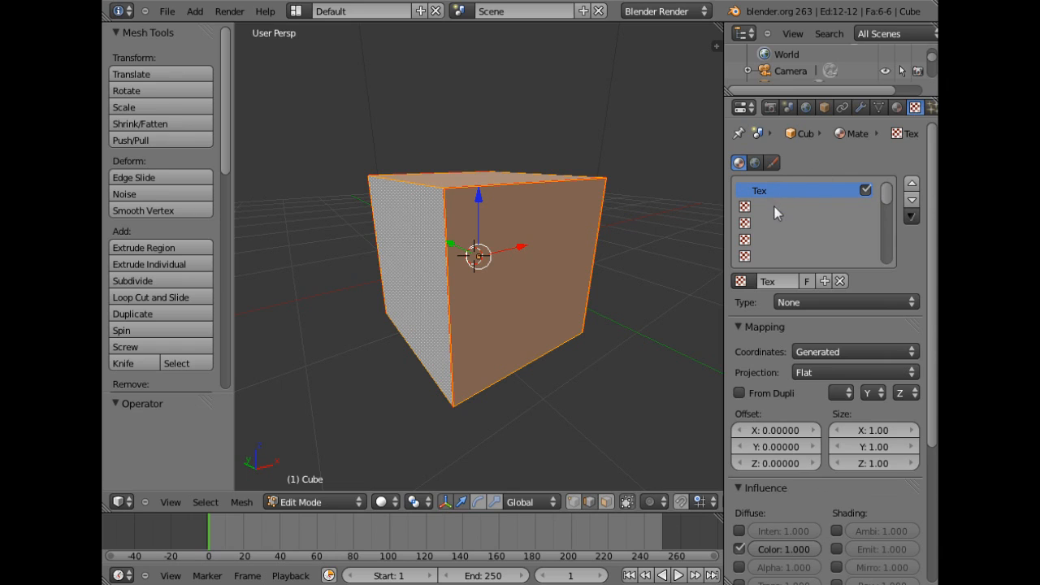
click(916, 304)
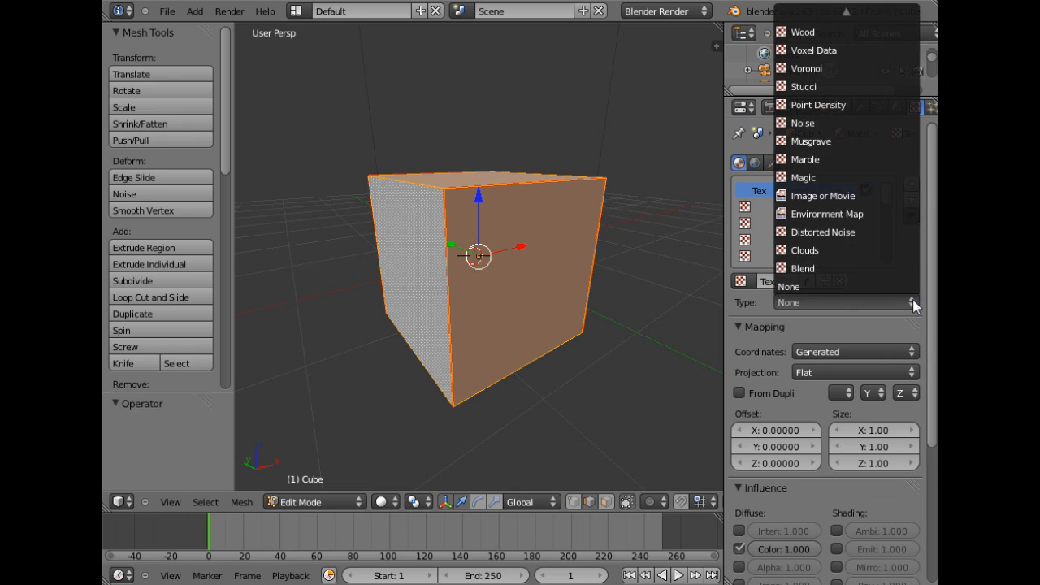
click(829, 196)
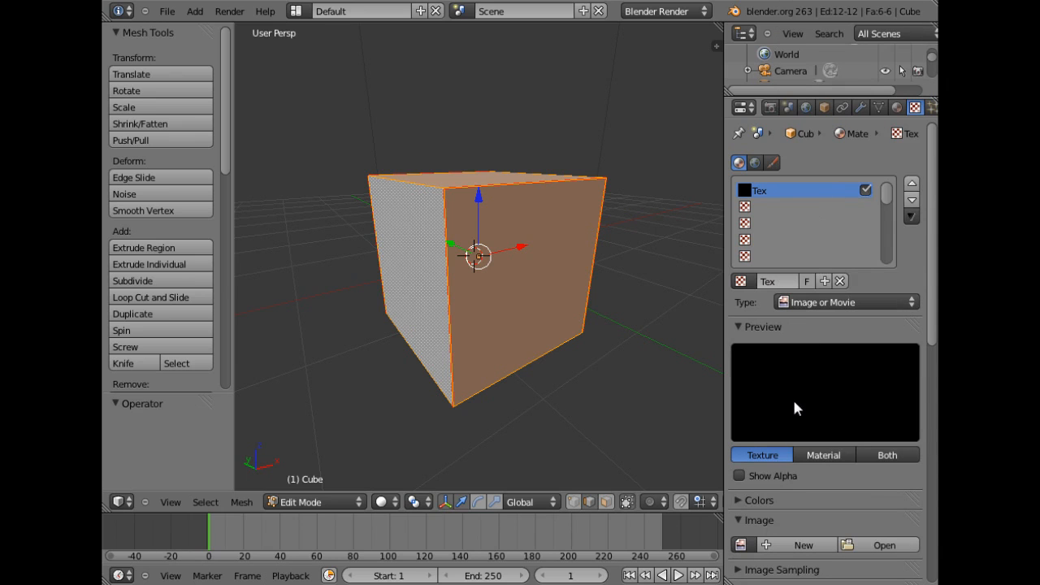
Set the texture's mapping coordinates to UV and collapse the Mapping settings.
drag(935, 294, 930, 398)
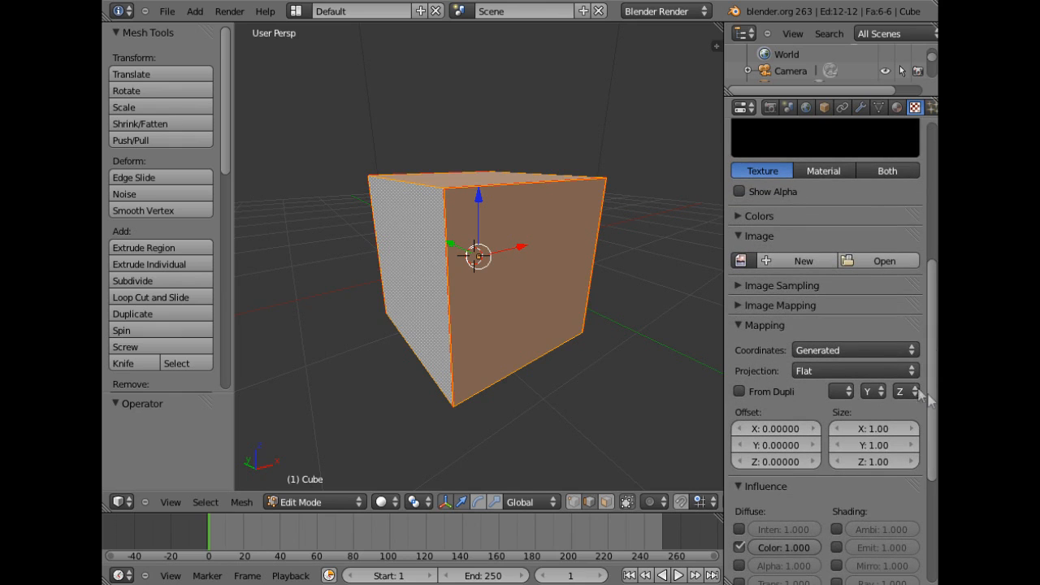
click(912, 350)
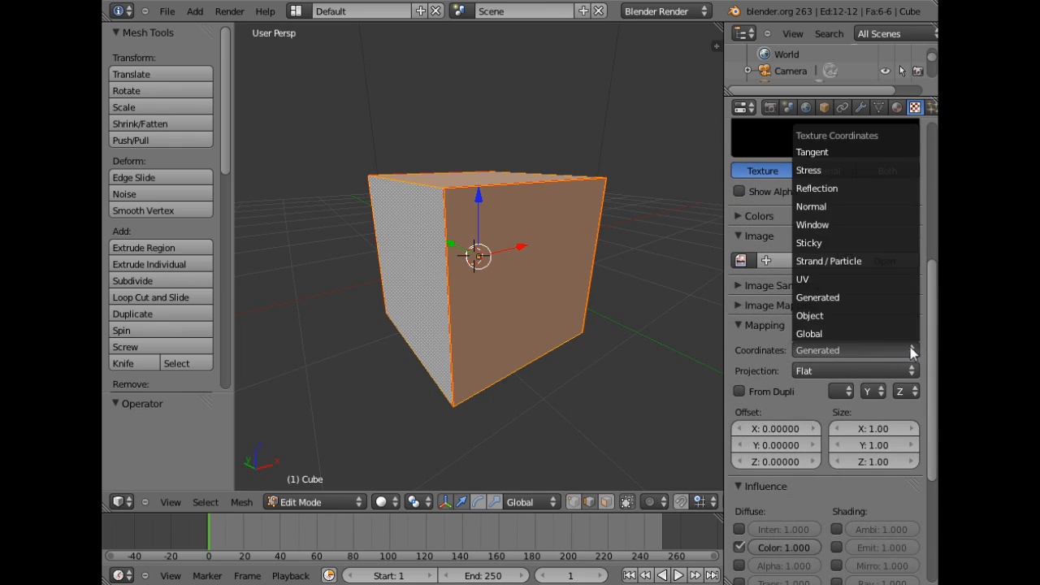
click(807, 281)
click(754, 325)
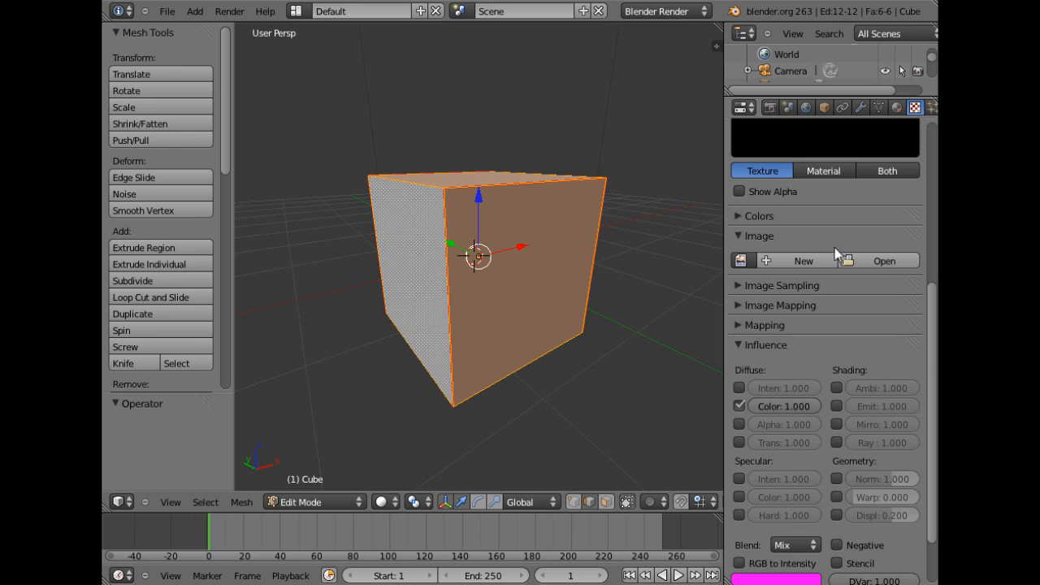
Assign the already loaded image Xadrez2.jpg to the texture, render the cube and close the render result.
click(742, 264)
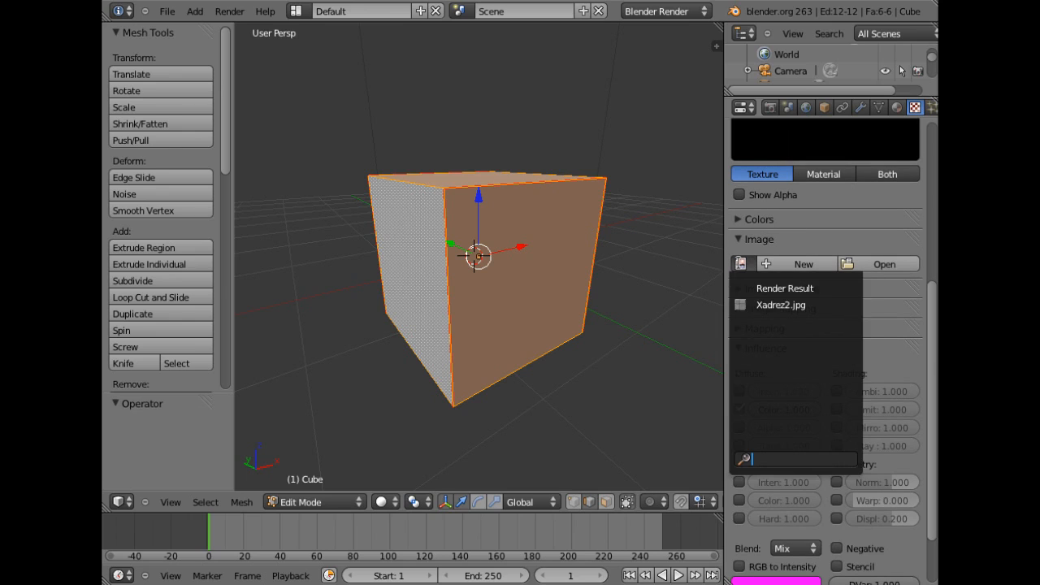
click(774, 306)
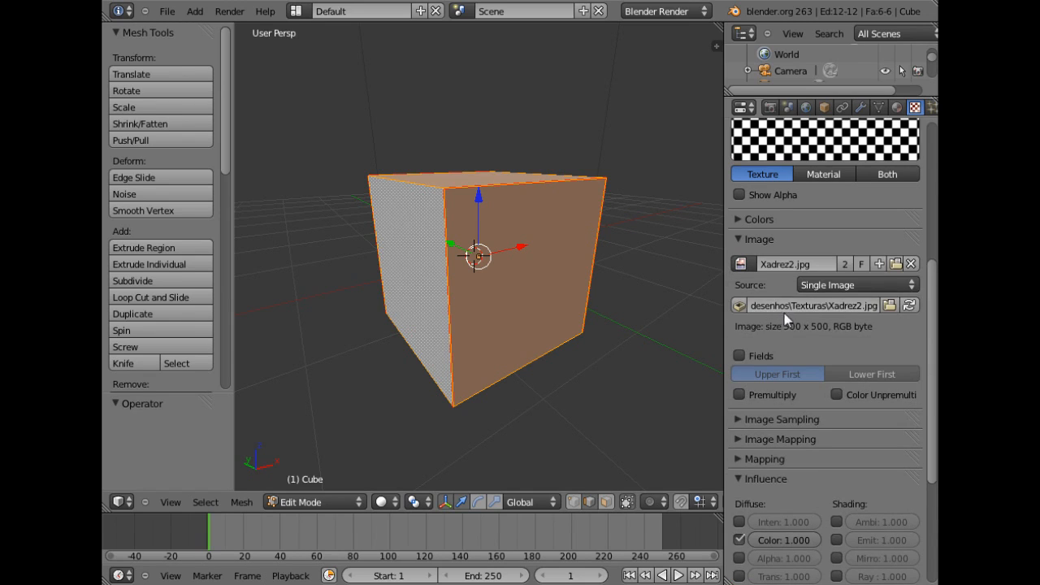
scroll(898, 214, up, 4)
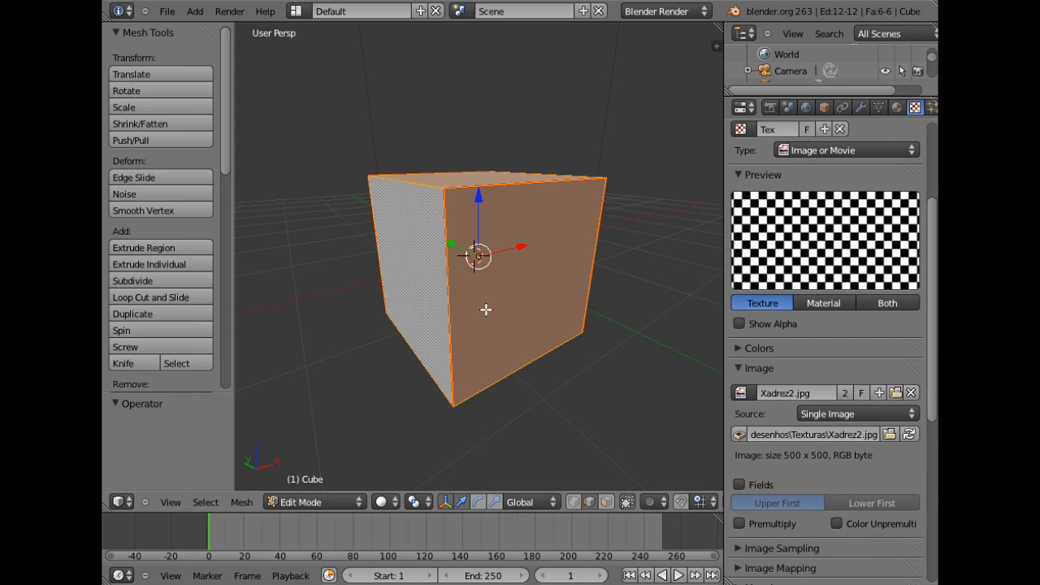
key(F12)
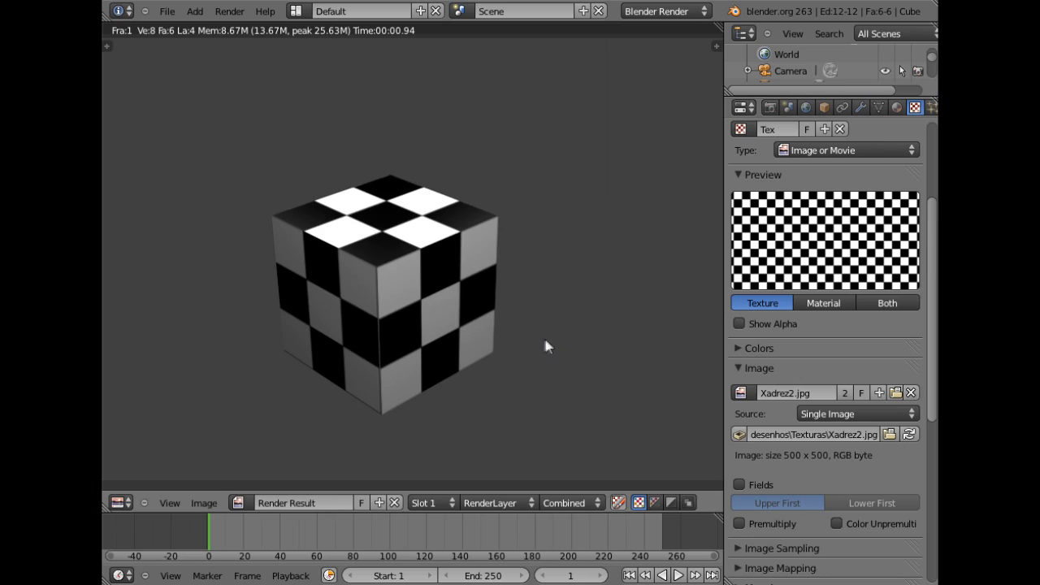
key(Escape)
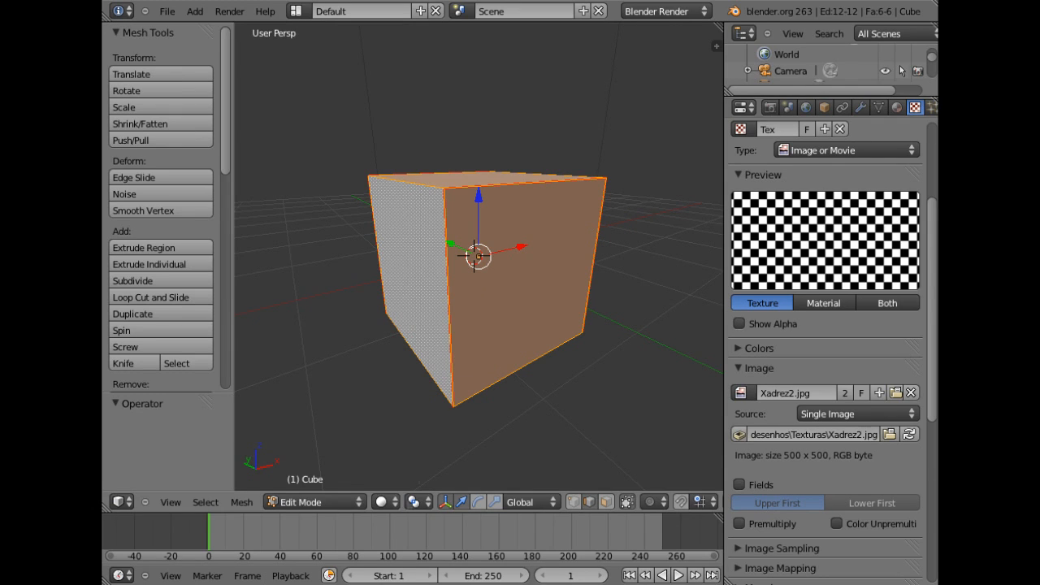
Choose Solid viewport shading and enable Textured Solid in the 3D view's display settings.
click(389, 502)
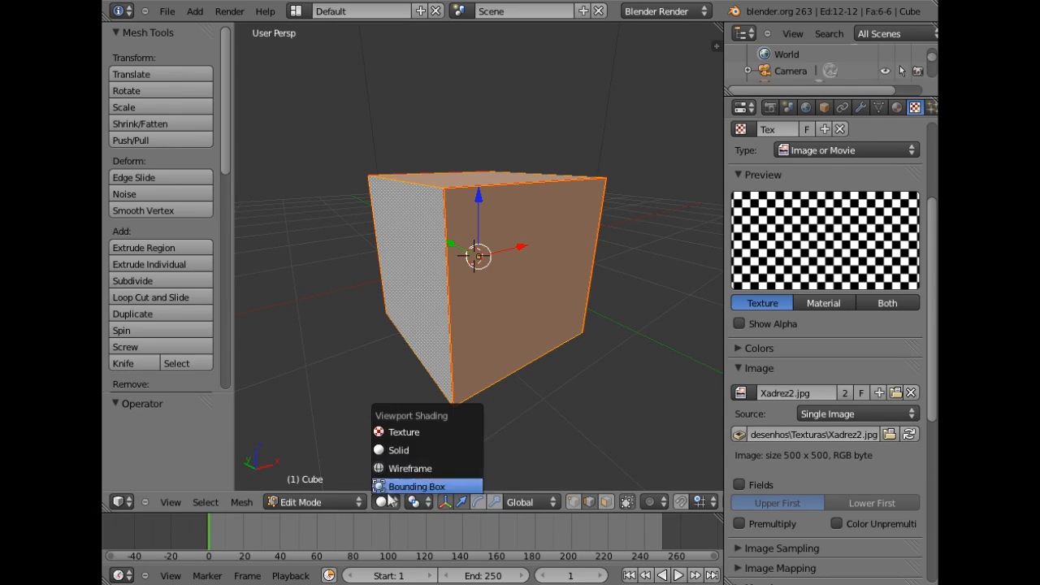
click(394, 455)
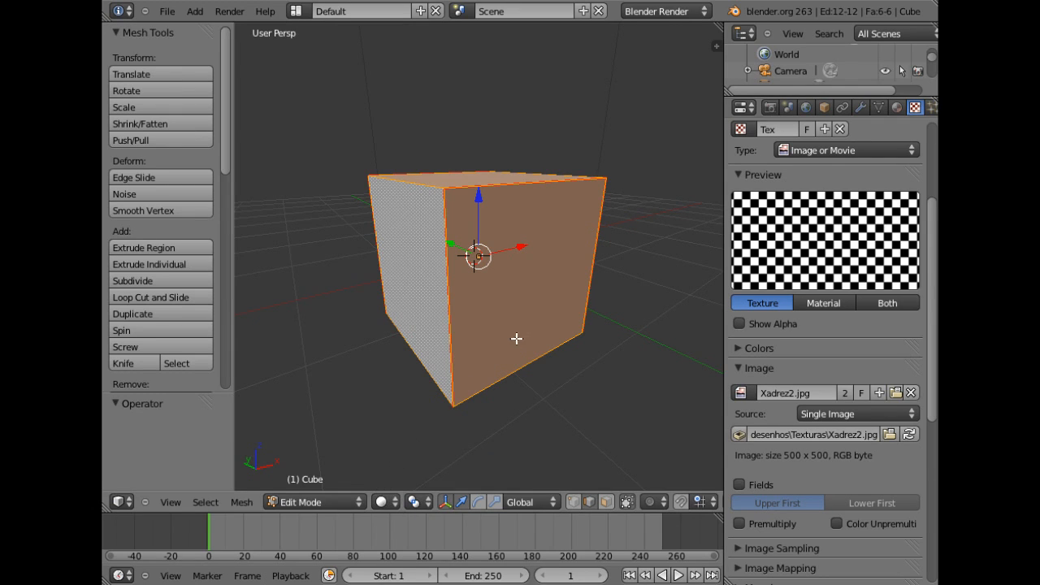
key(n)
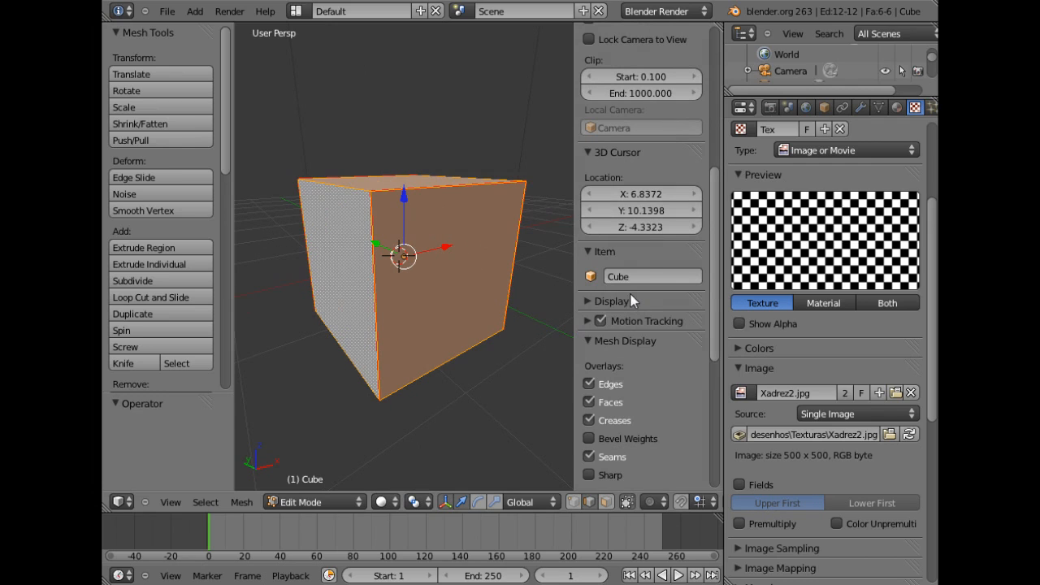
click(587, 301)
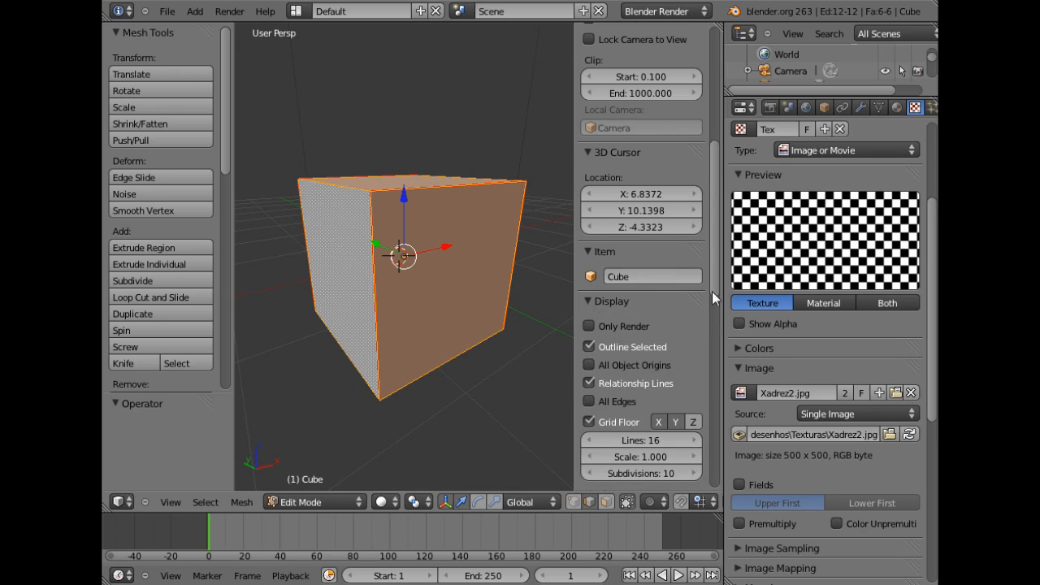
drag(716, 283, 710, 350)
click(590, 316)
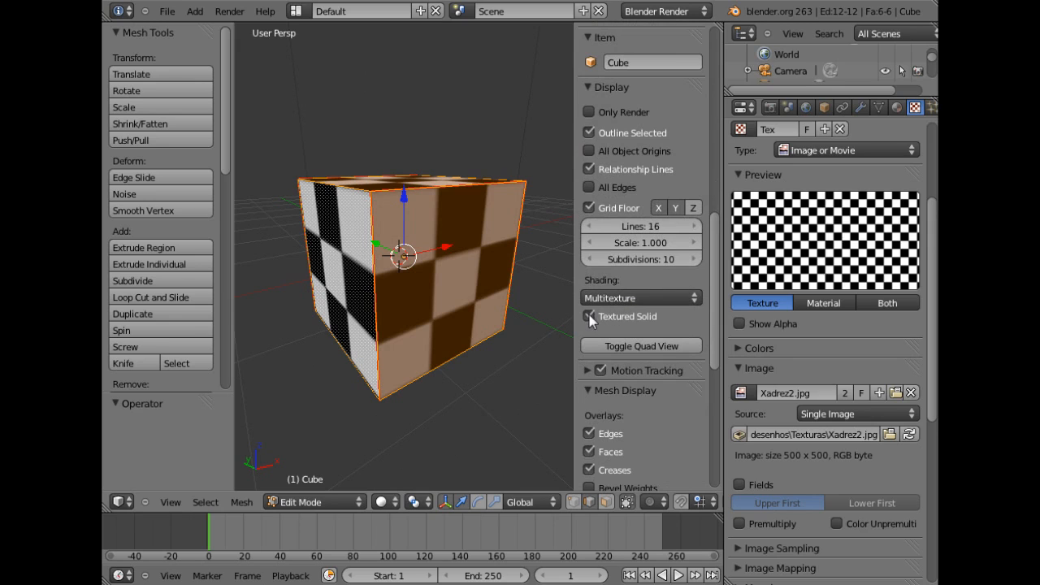